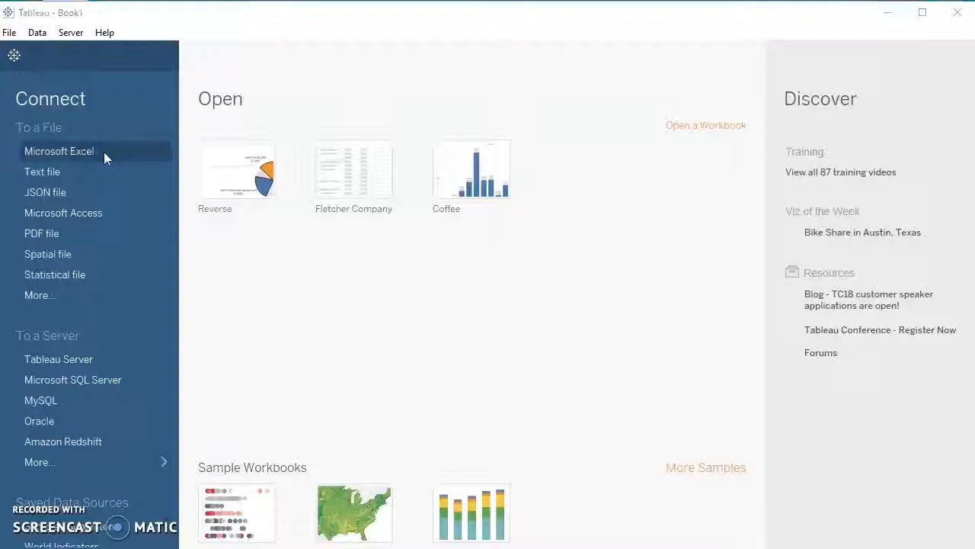
Connect to the Excel file Privacy_Rights_Clearinghouse-Data-Breaches-Export (1) and open the Sheet 1 worksheet.
click(101, 151)
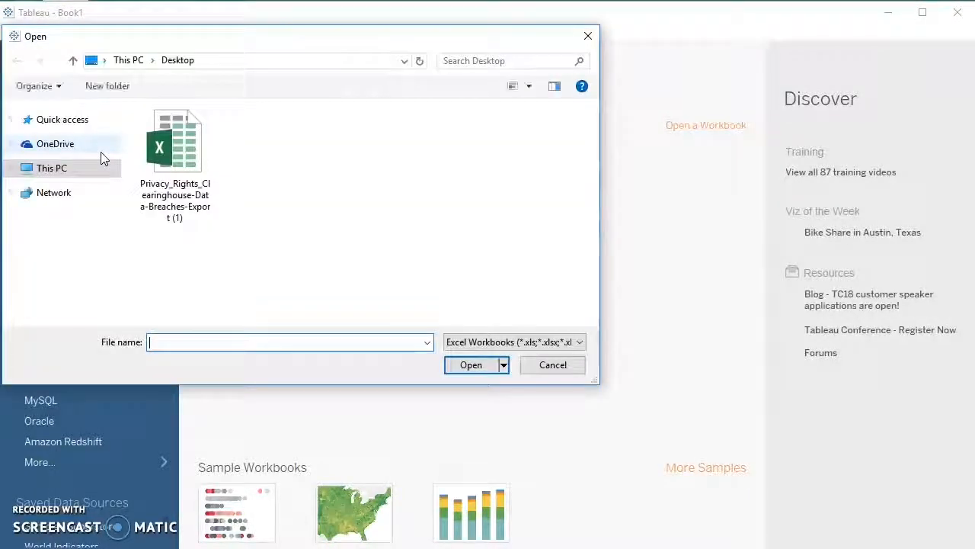
click(193, 158)
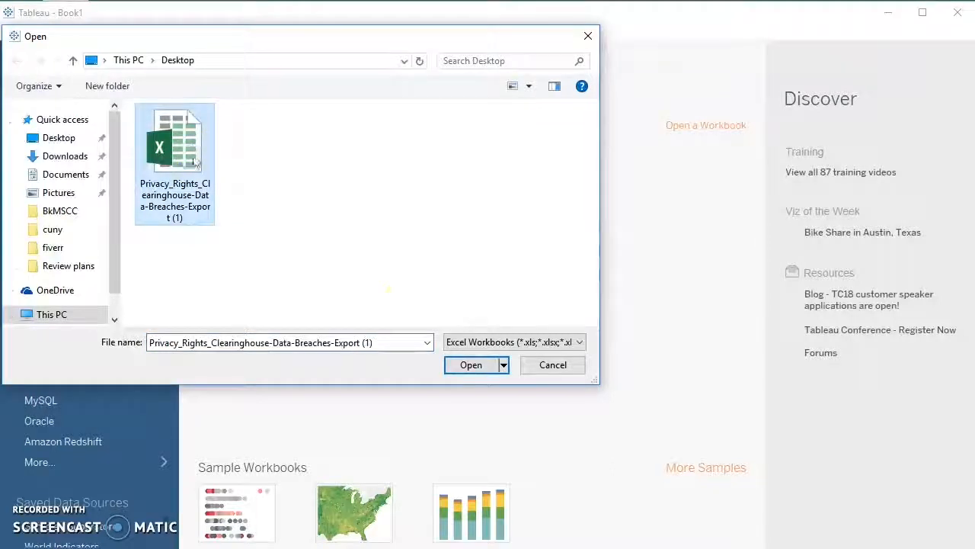
click(471, 364)
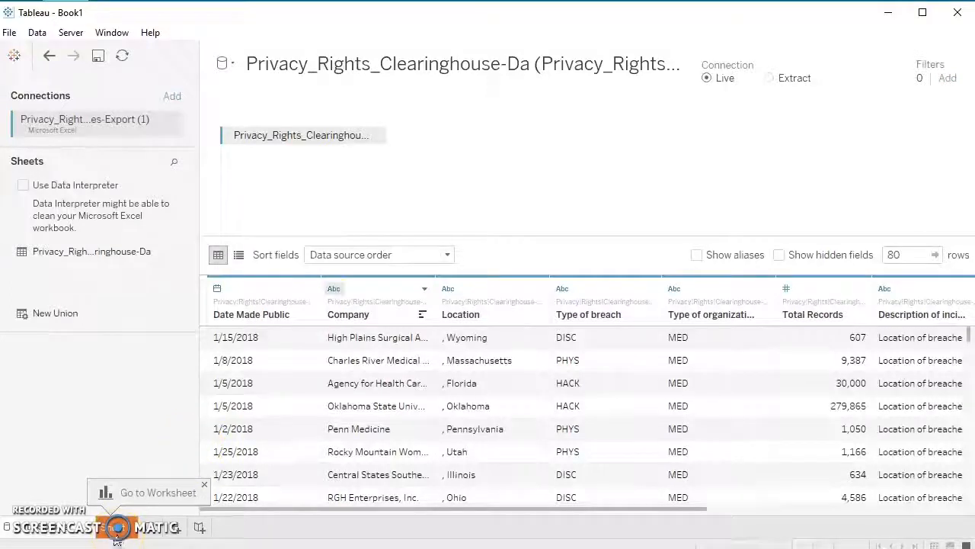
click(115, 535)
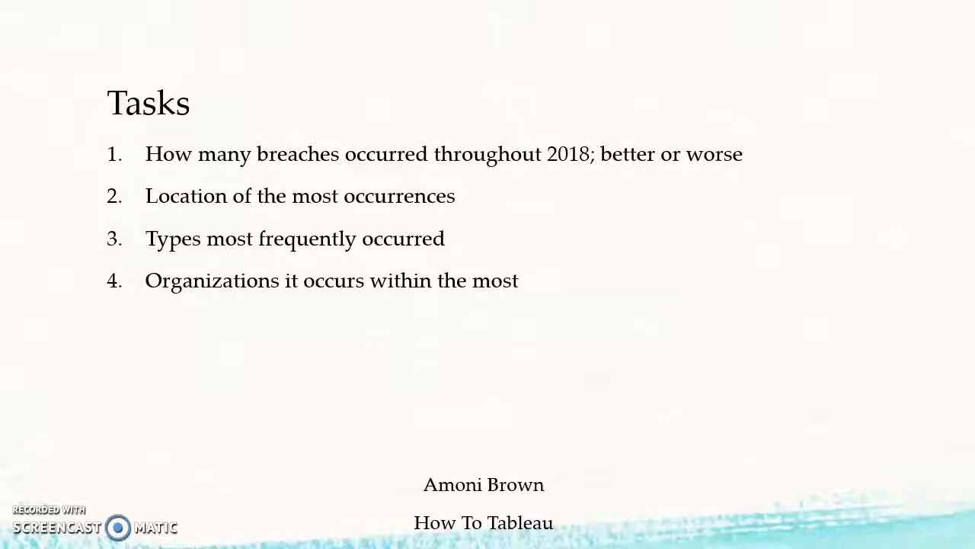
key(Right)
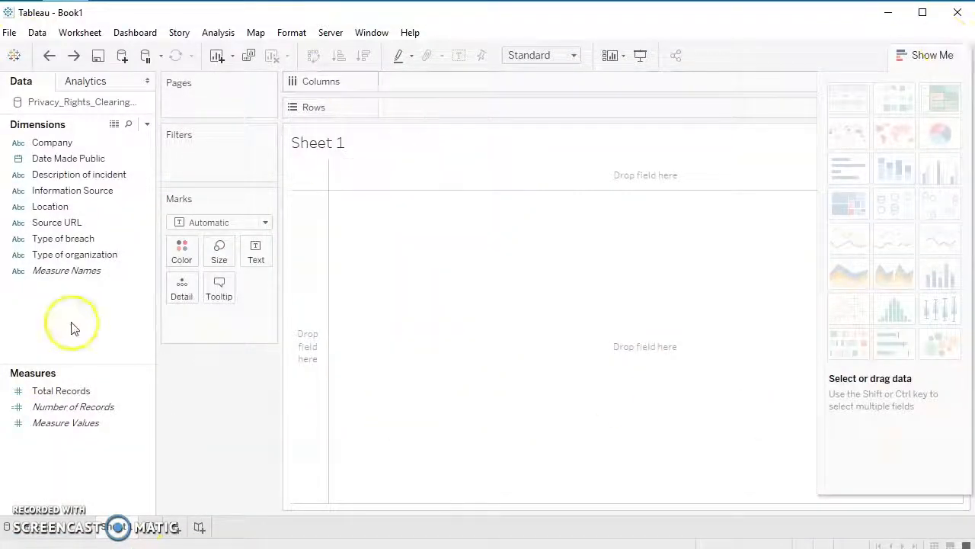
click(33, 34)
click(70, 35)
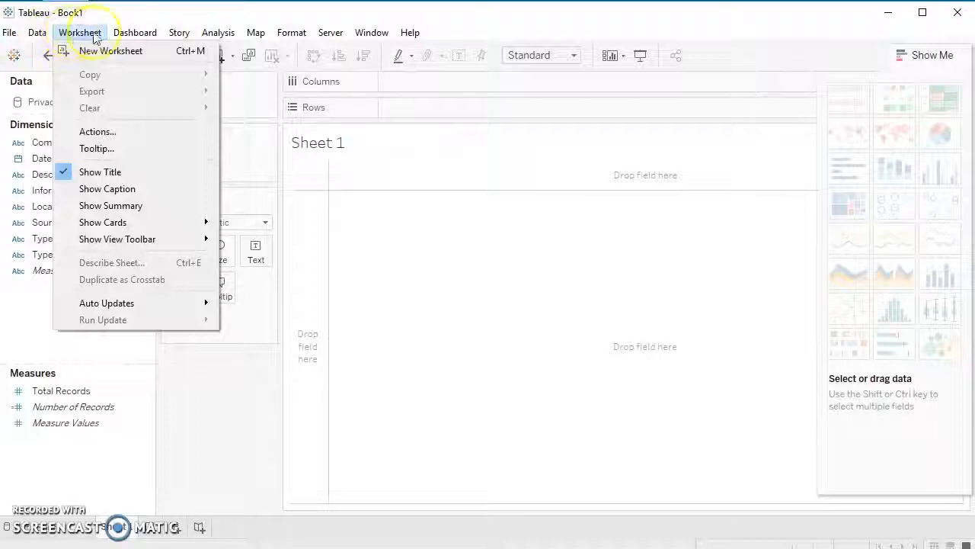
mouse_move(219, 39)
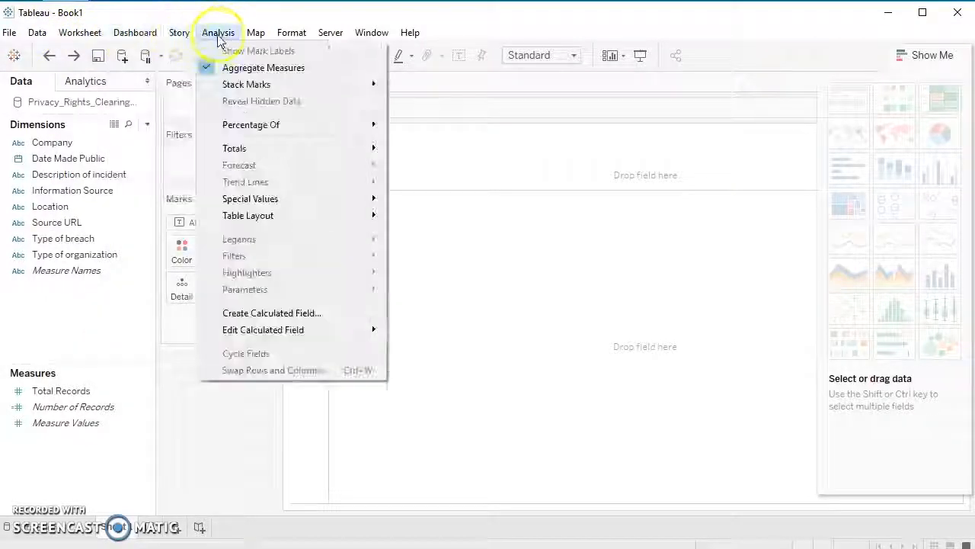
click(300, 34)
Hide and restore the toolbar, and collapse and reopen the Show Me chart list.
click(372, 33)
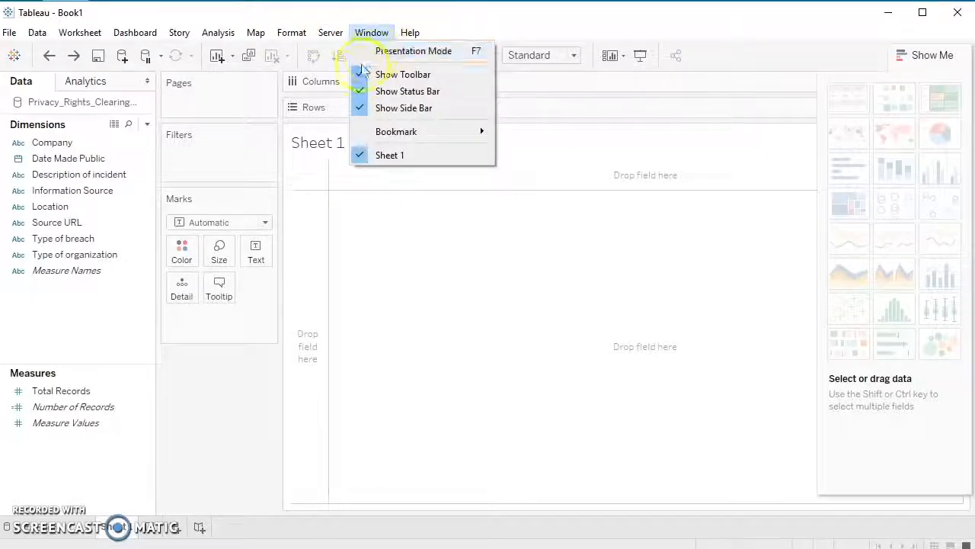
click(388, 74)
click(372, 33)
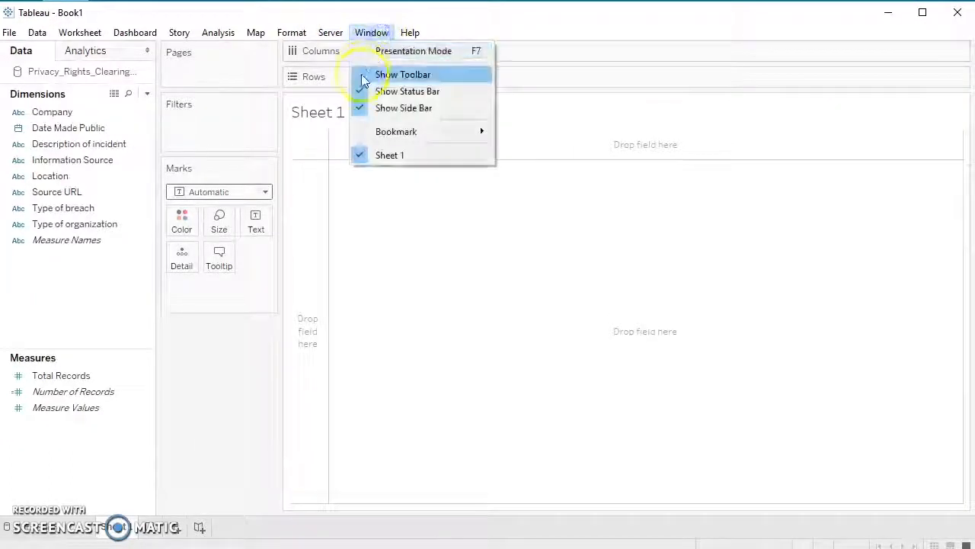
click(363, 77)
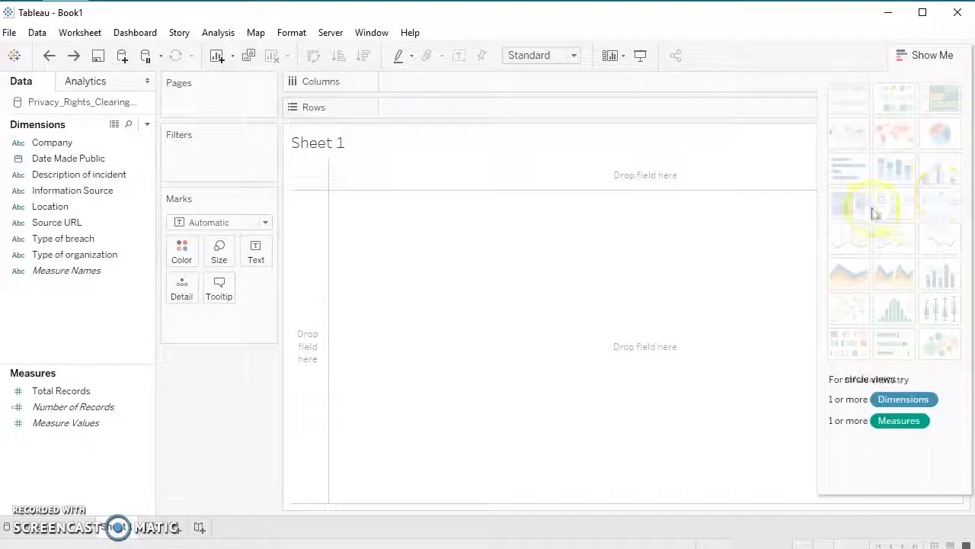
click(937, 53)
click(935, 53)
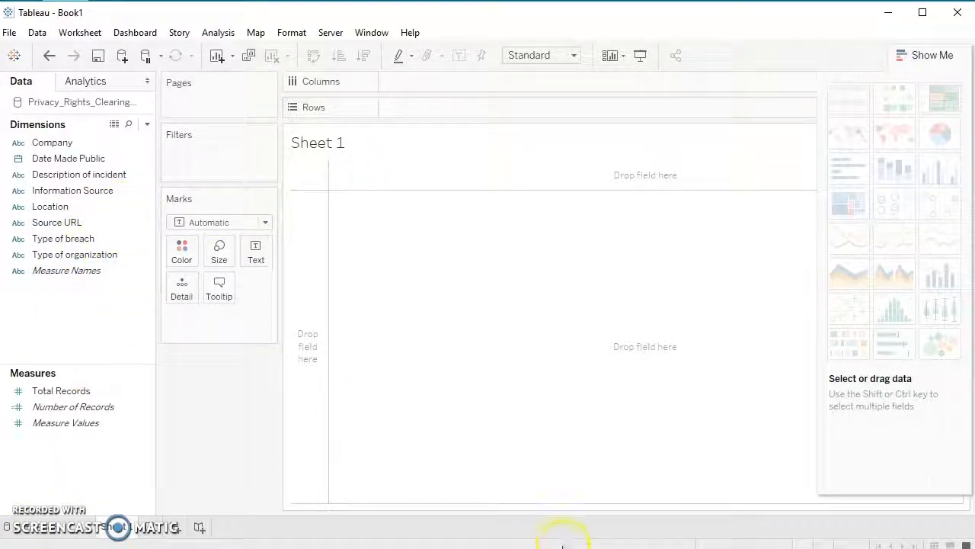
Switch to the presentation's Tasks slide and highlight the first task about breaches throughout 2018.
click(535, 548)
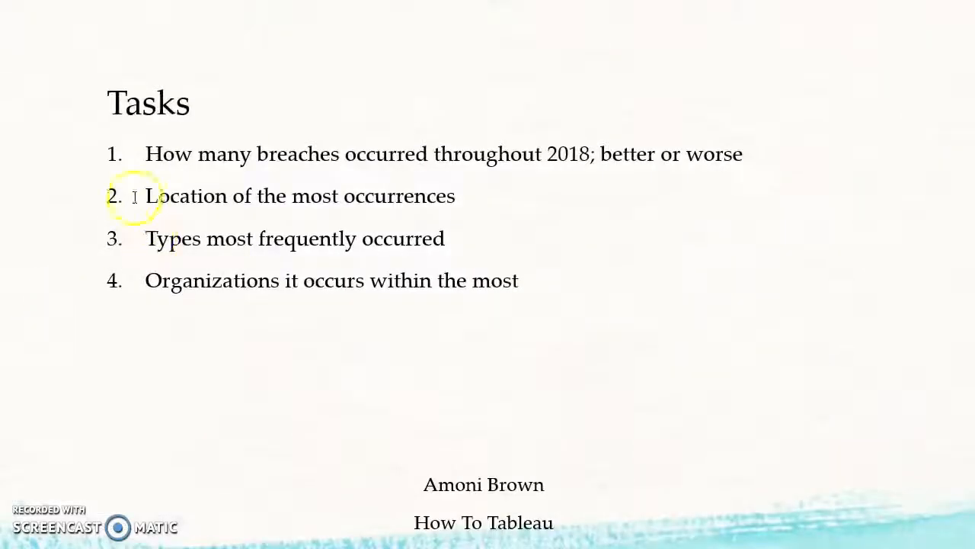
drag(671, 155, 167, 158)
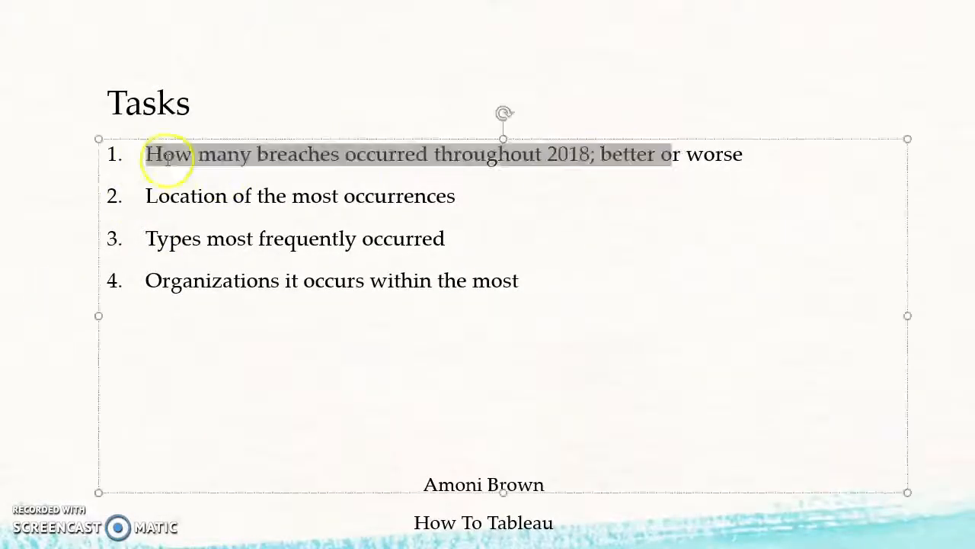
click(697, 123)
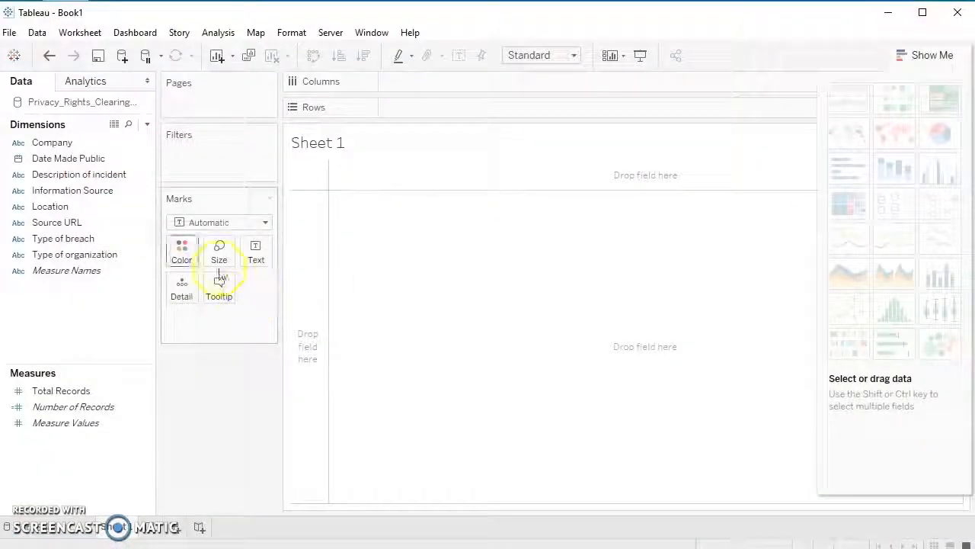
click(32, 160)
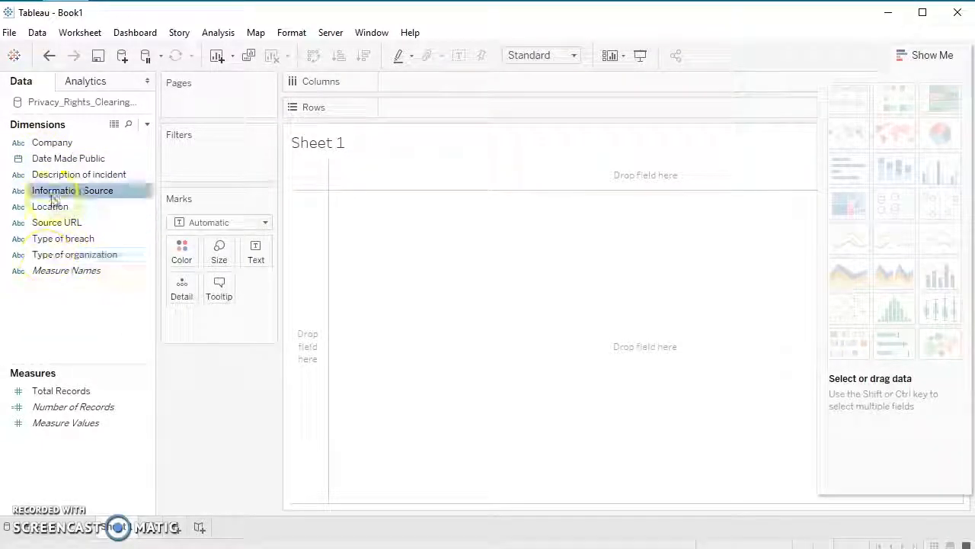
click(58, 159)
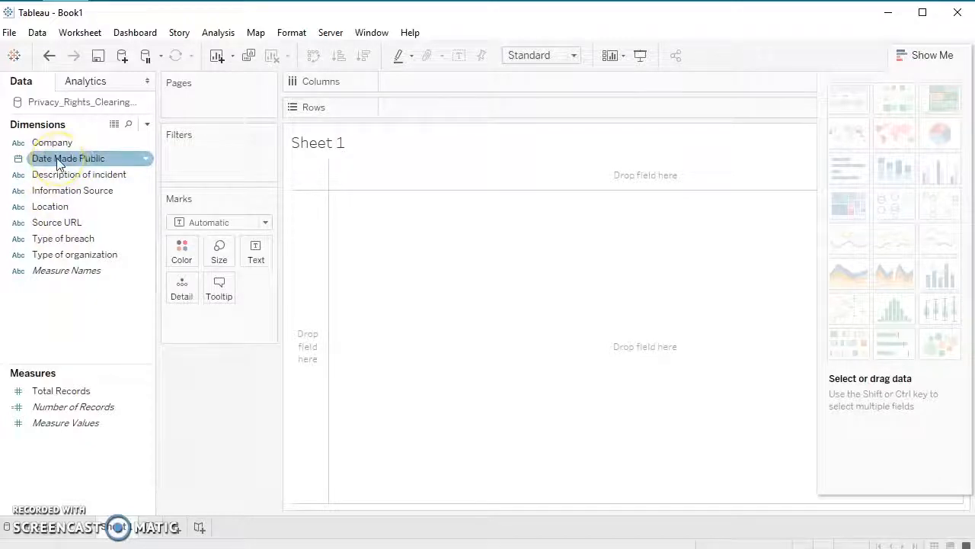
click(114, 291)
click(72, 244)
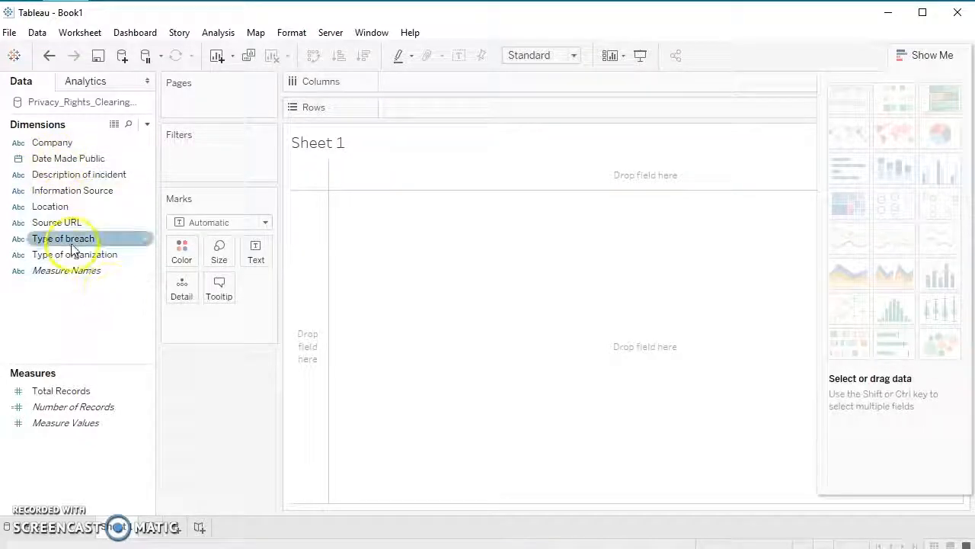
Add Measure Values and Type of breach to the marks, encoding Type of breach as color.
click(82, 424)
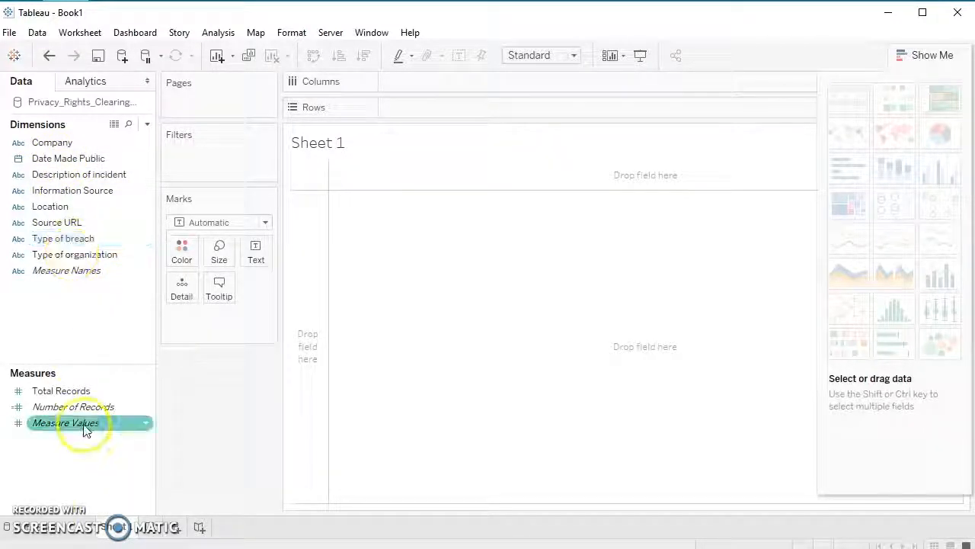
drag(82, 424, 210, 324)
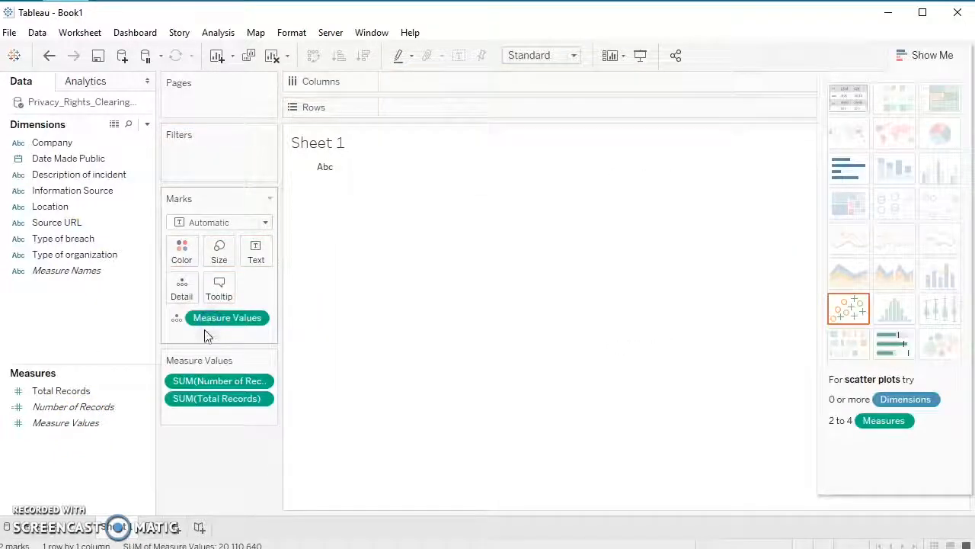
click(84, 270)
click(71, 260)
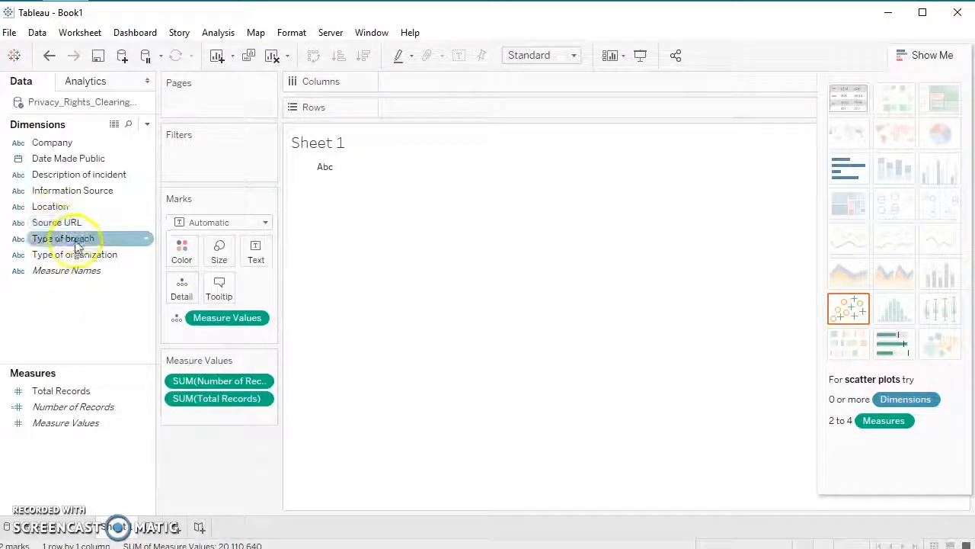
drag(72, 239, 207, 334)
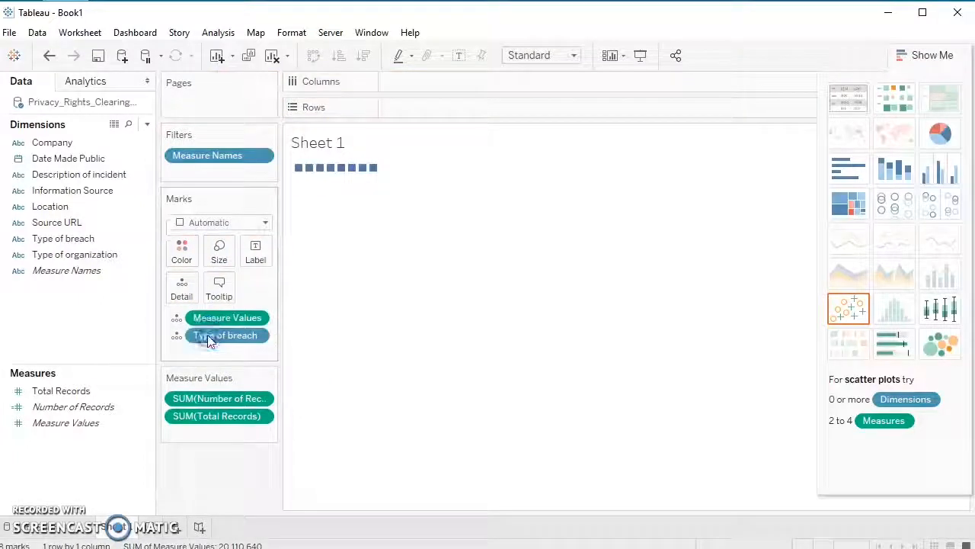
click(180, 341)
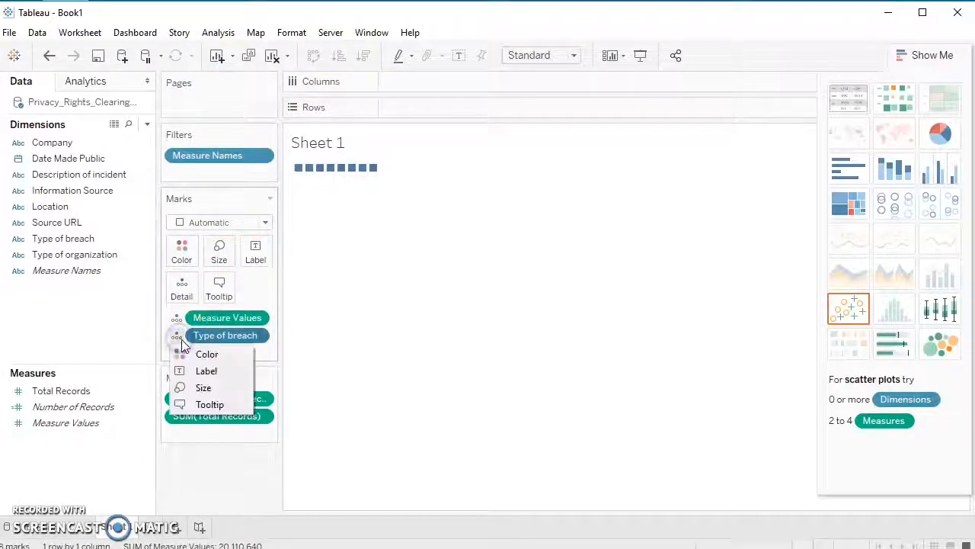
click(183, 352)
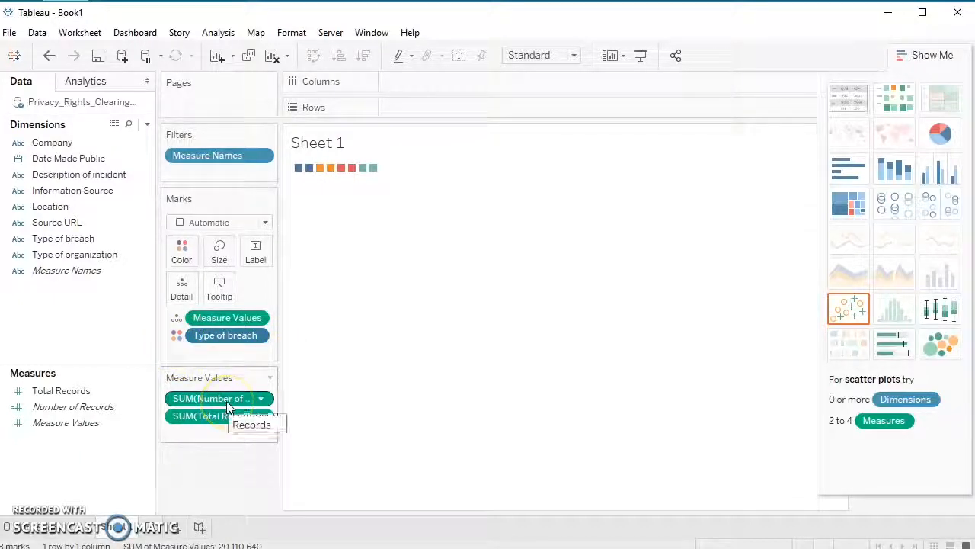
Move the Number of Records sum to the rows and remove the Total Records sum from the marks.
drag(226, 401, 443, 105)
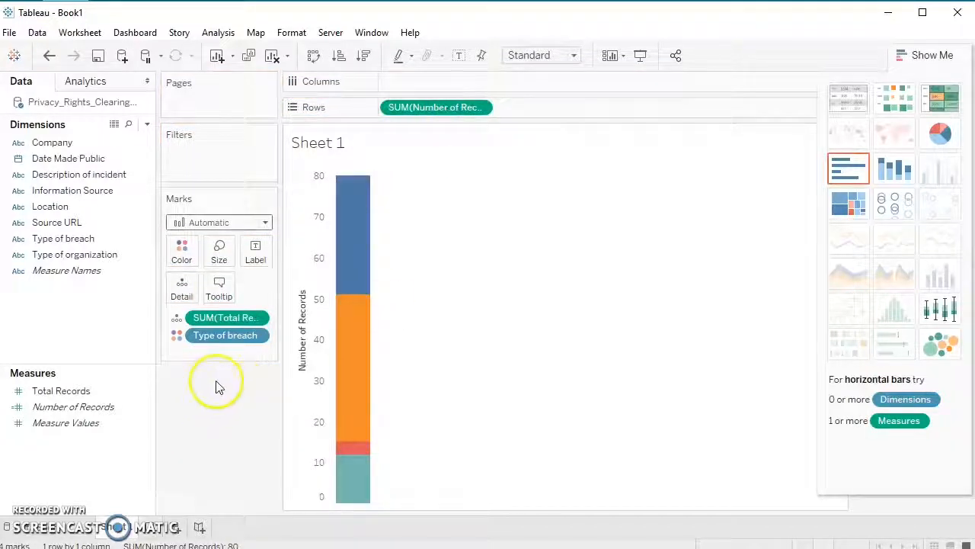
drag(220, 317, 87, 406)
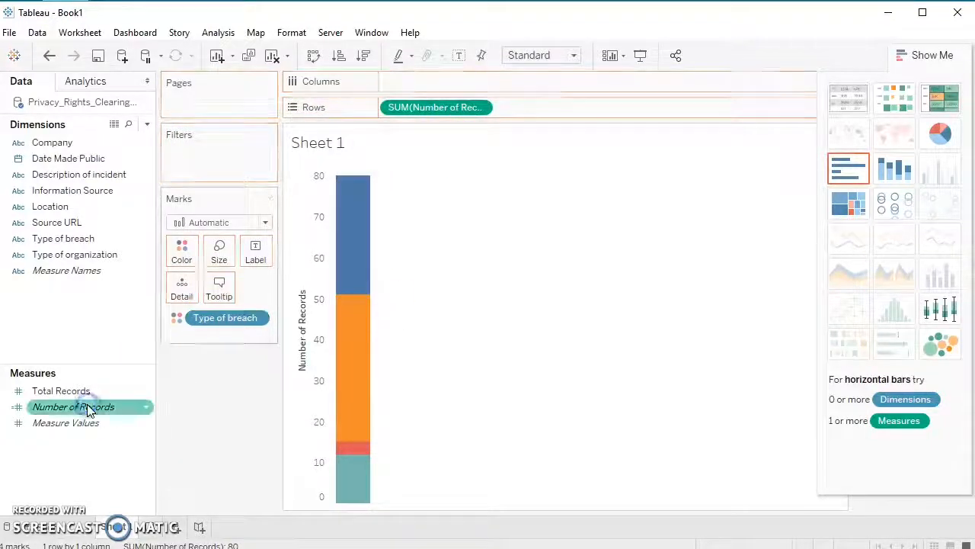
Place the Date Made Public dimension on the columns.
click(56, 222)
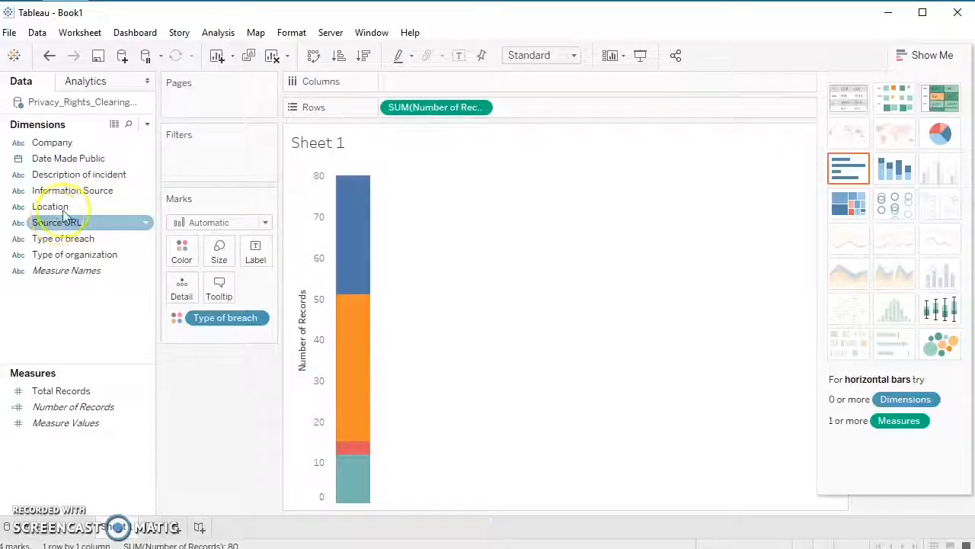
drag(46, 158, 419, 81)
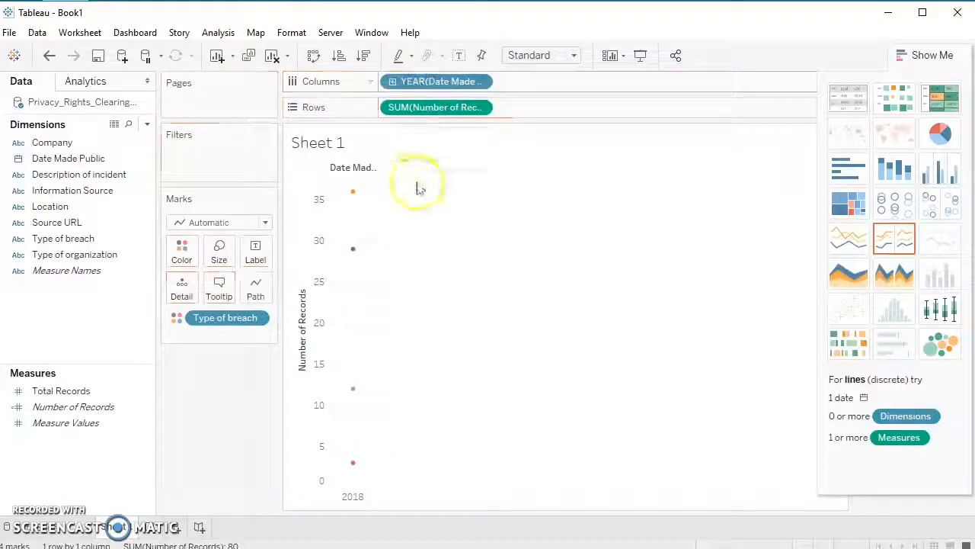
Try the discrete Quarter, Month and Day levels for the Date Made Public column field.
click(480, 82)
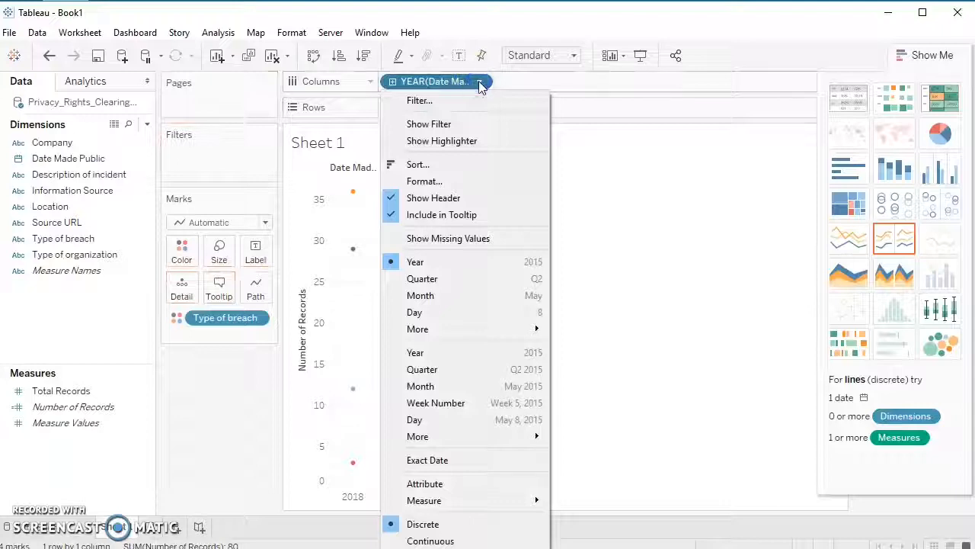
click(486, 279)
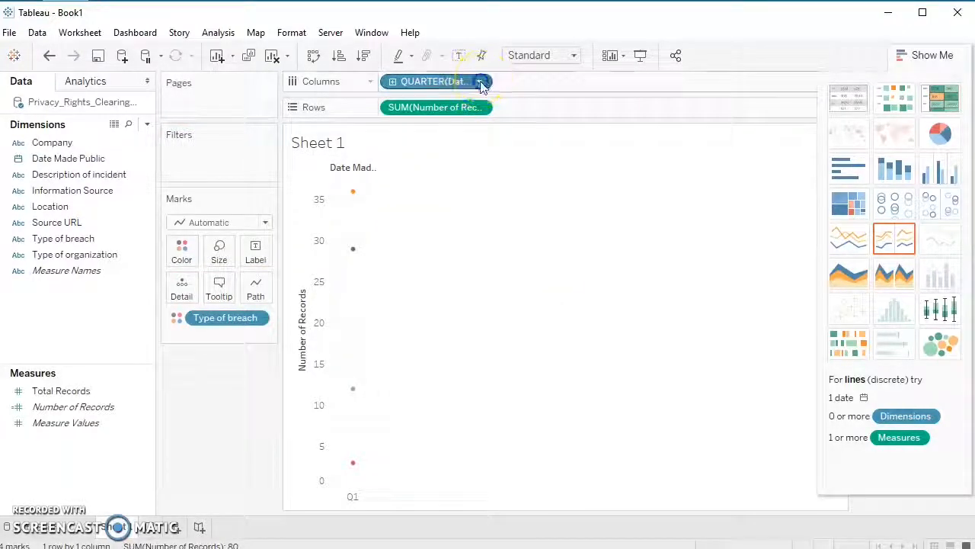
click(480, 84)
click(495, 300)
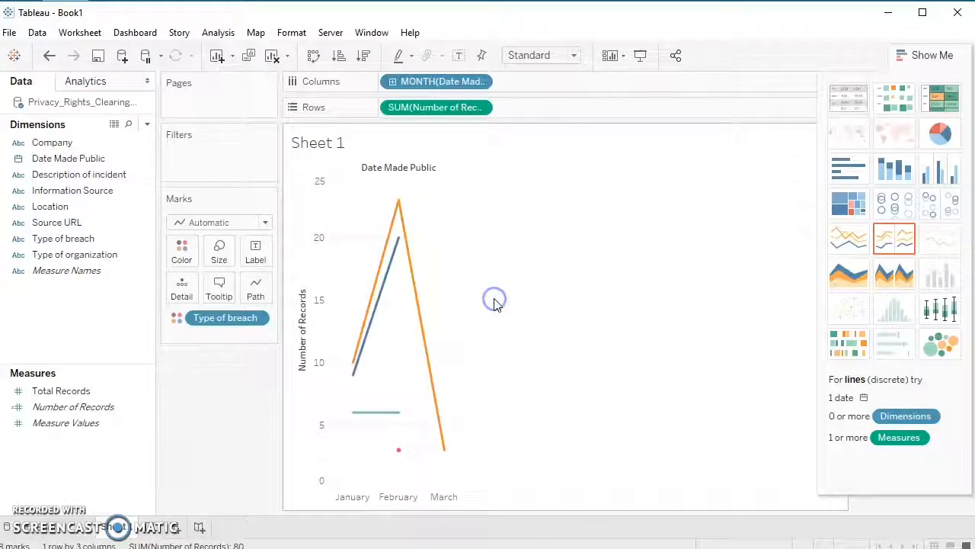
click(482, 83)
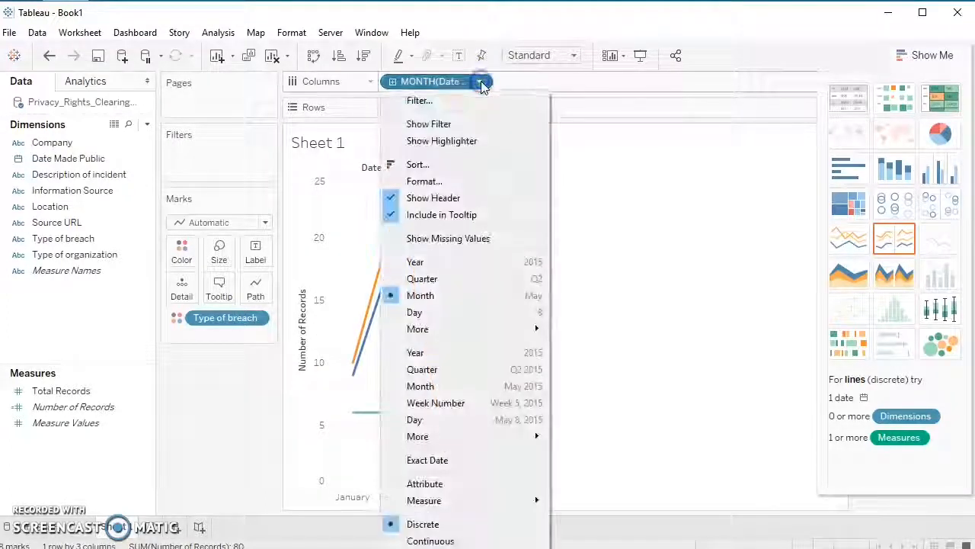
click(503, 311)
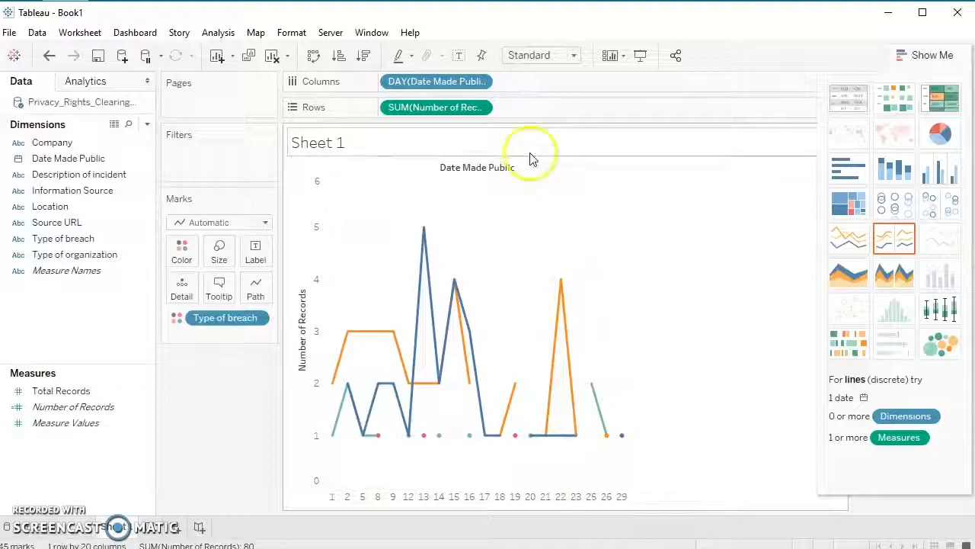
Set Date Made Public to the continuous Day level and collapse the Show Me chart list.
click(480, 82)
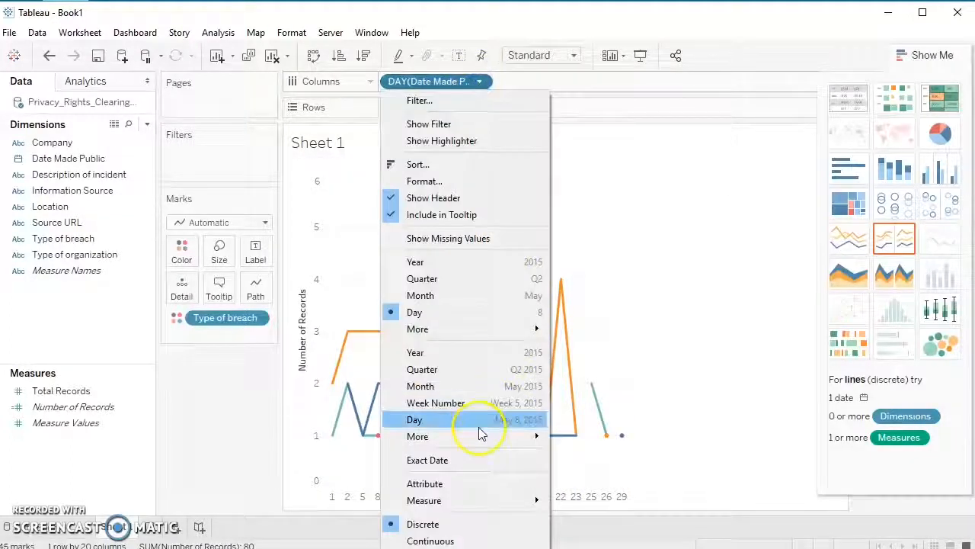
click(477, 421)
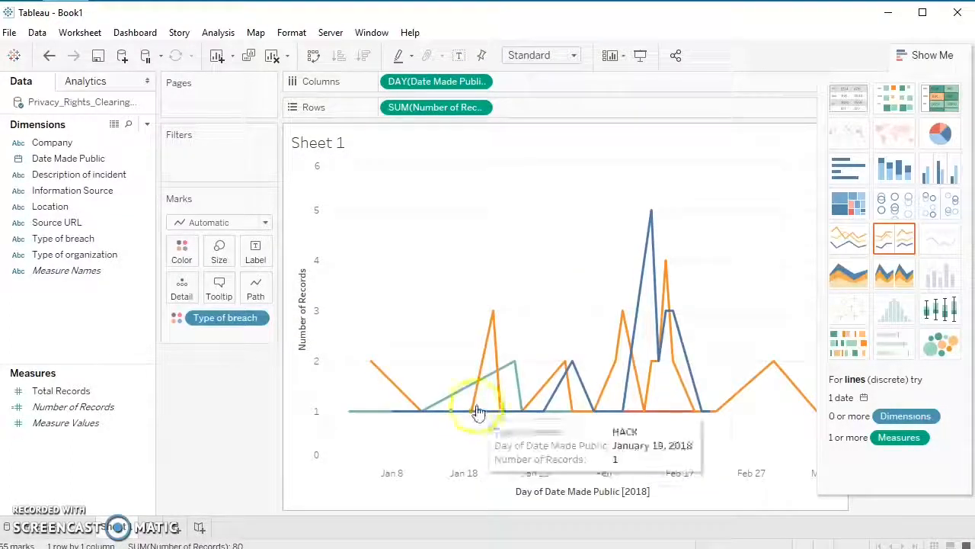
click(943, 58)
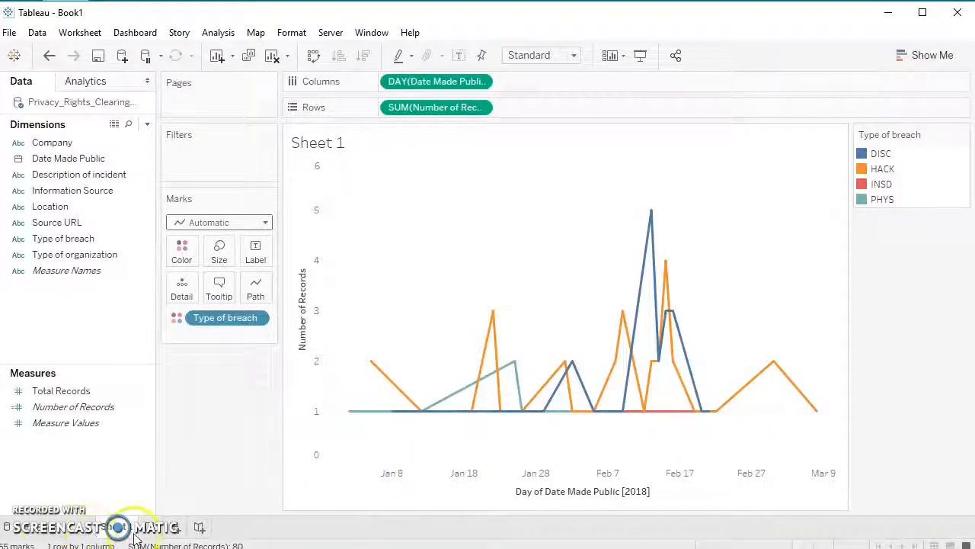
Rename the line chart worksheet as Breach Daily Occurances.
mouse_move(120, 531)
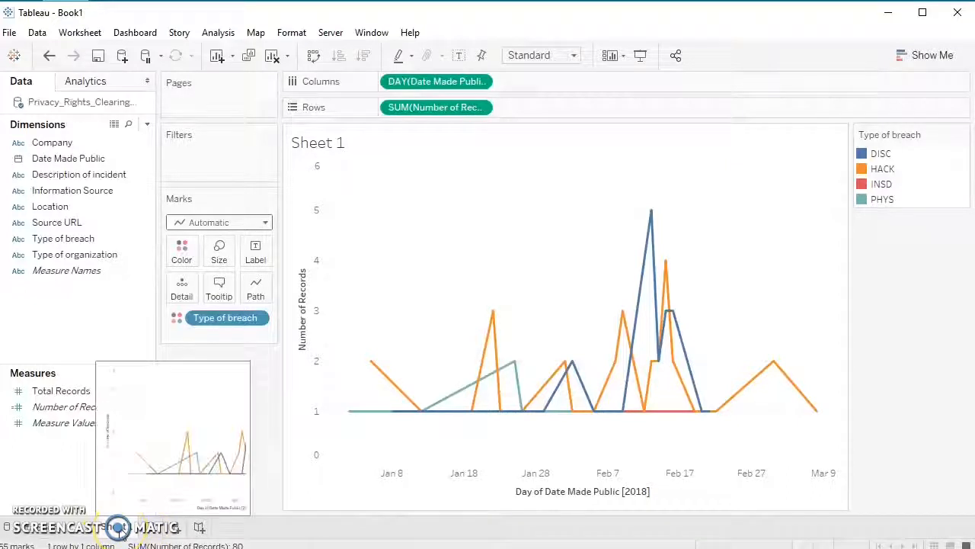
right_click(118, 531)
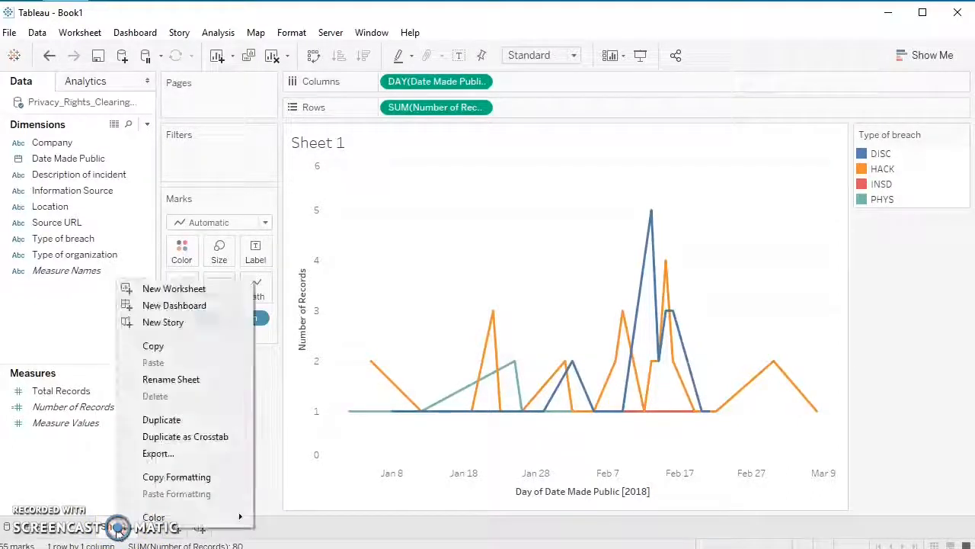
click(188, 388)
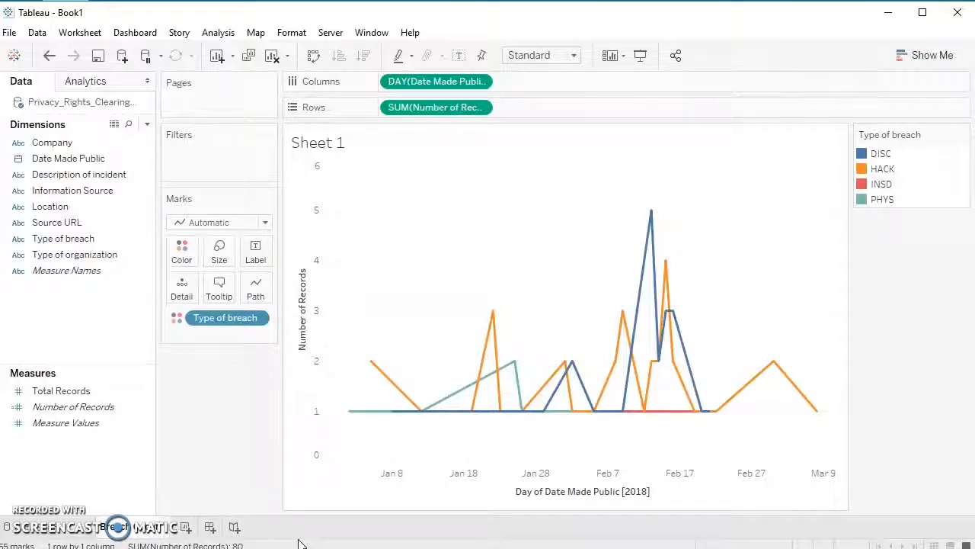
text(tances)
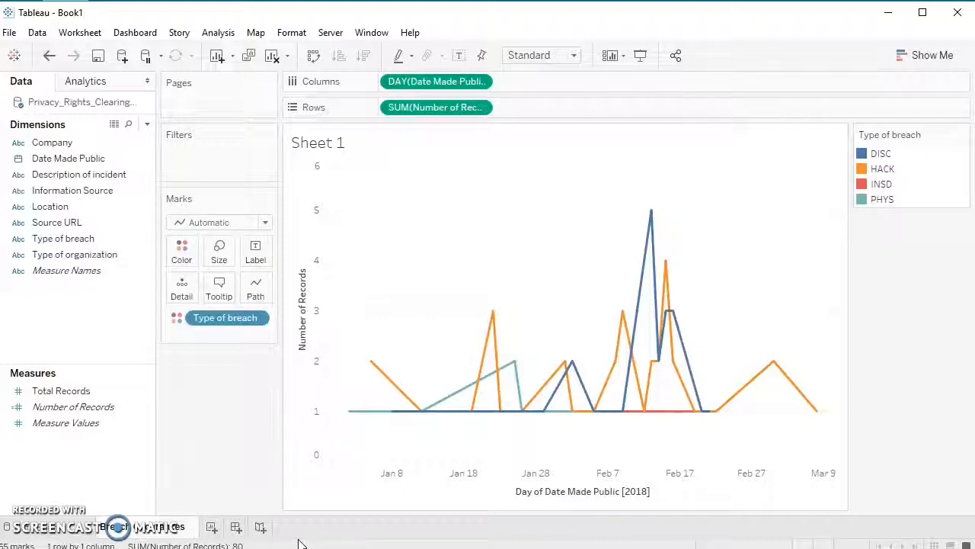
text(Type)
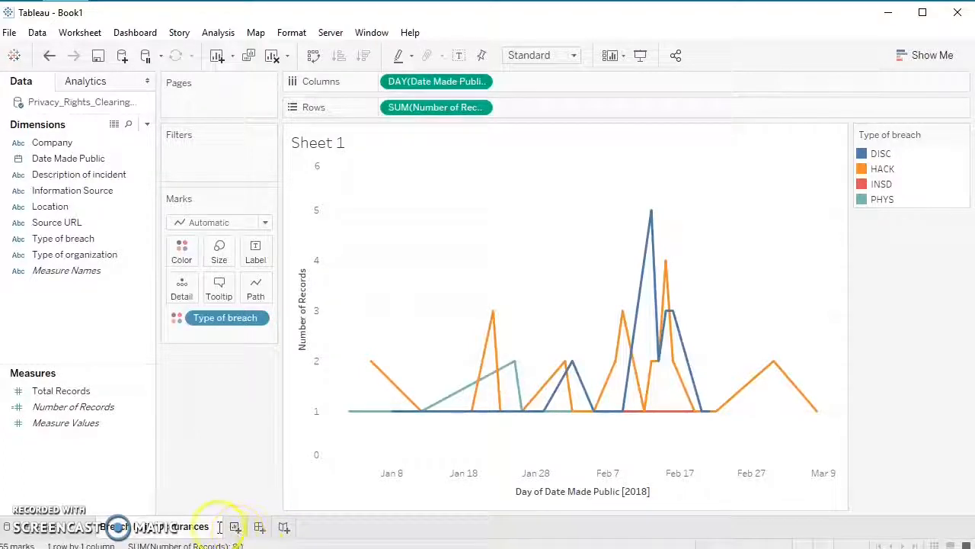
click(299, 440)
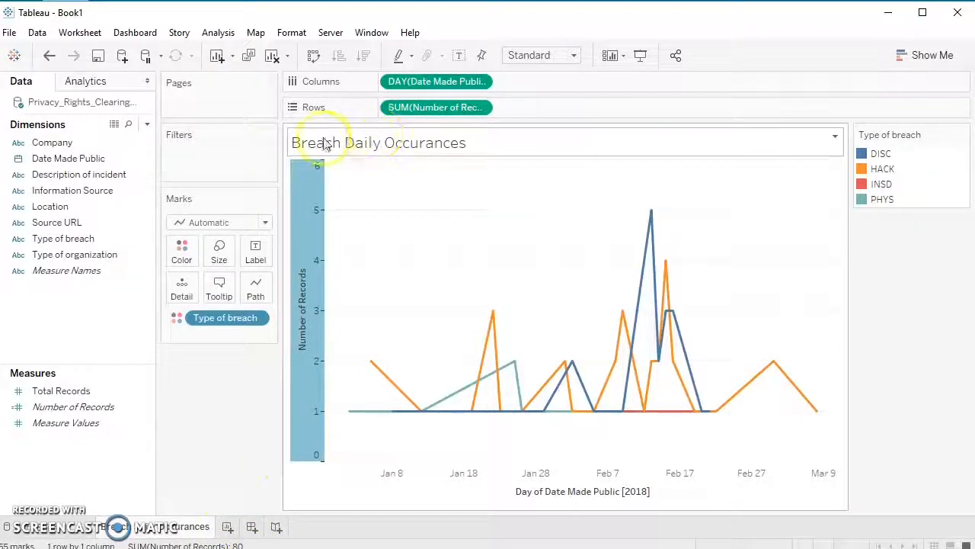
click(347, 492)
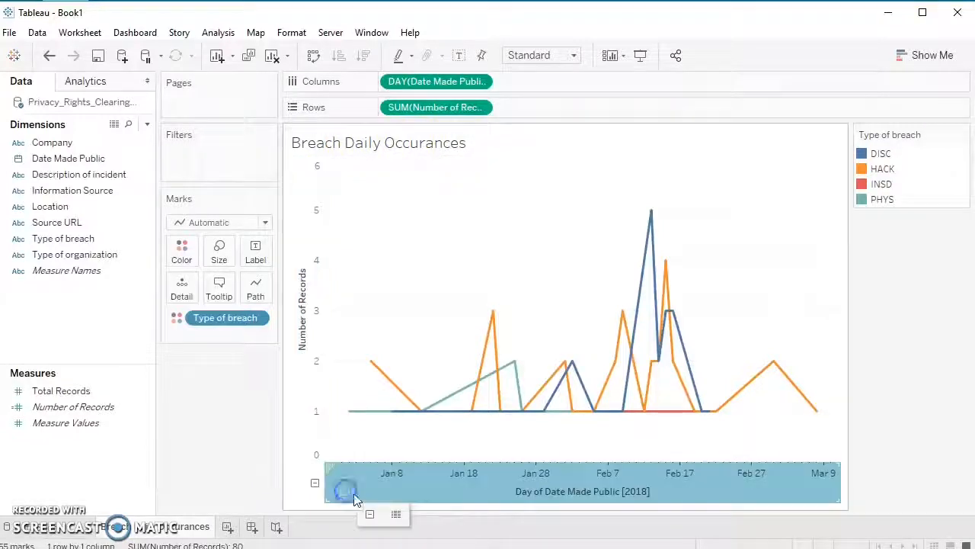
click(304, 491)
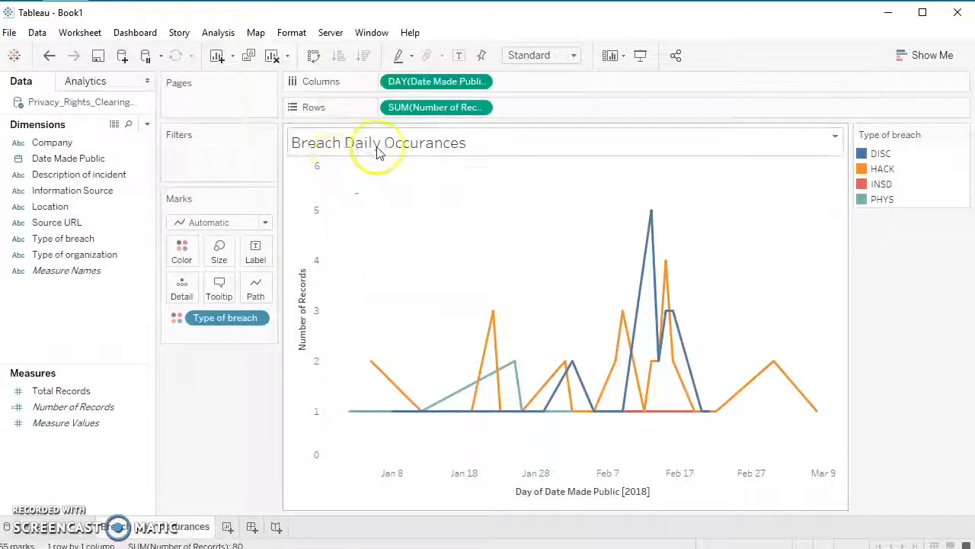
Add a new worksheet and assign a geographic role to the Location dimension.
click(227, 526)
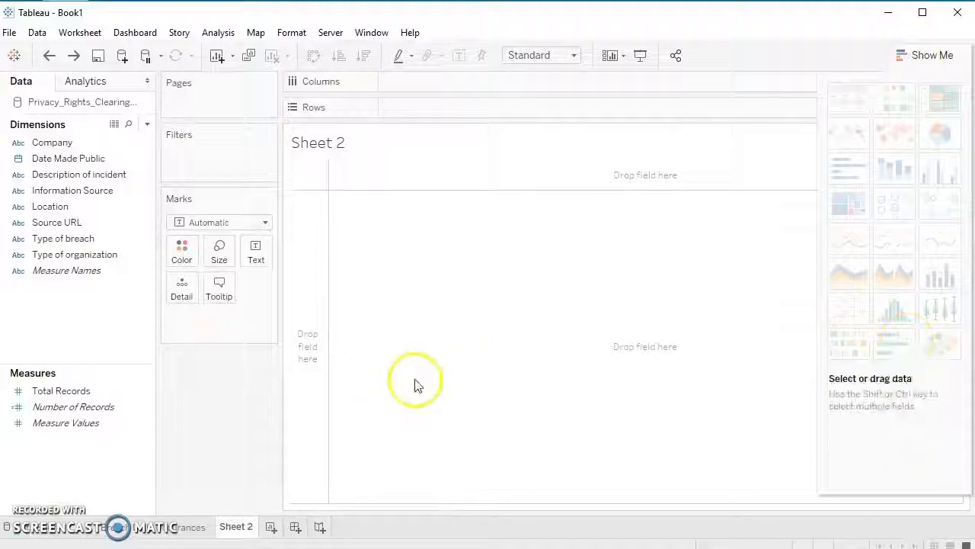
click(266, 222)
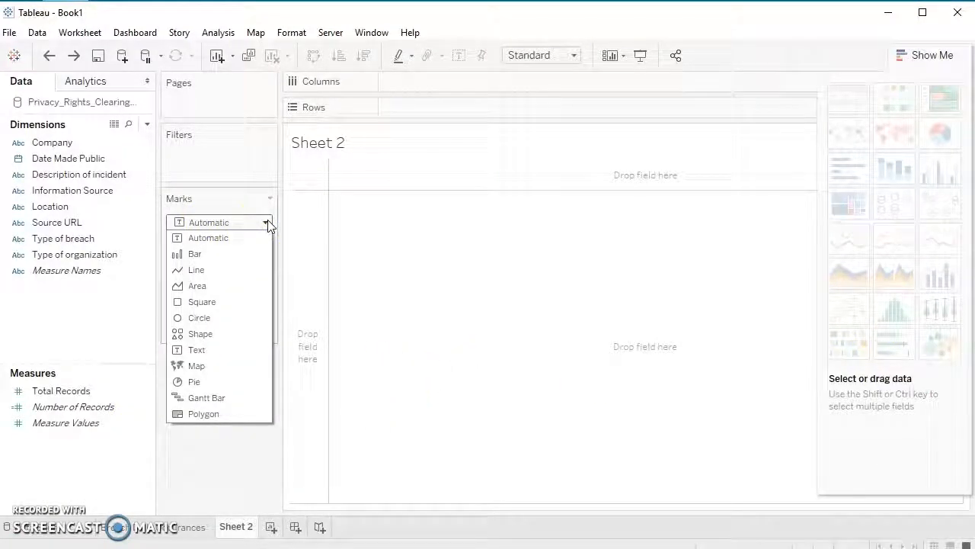
click(267, 222)
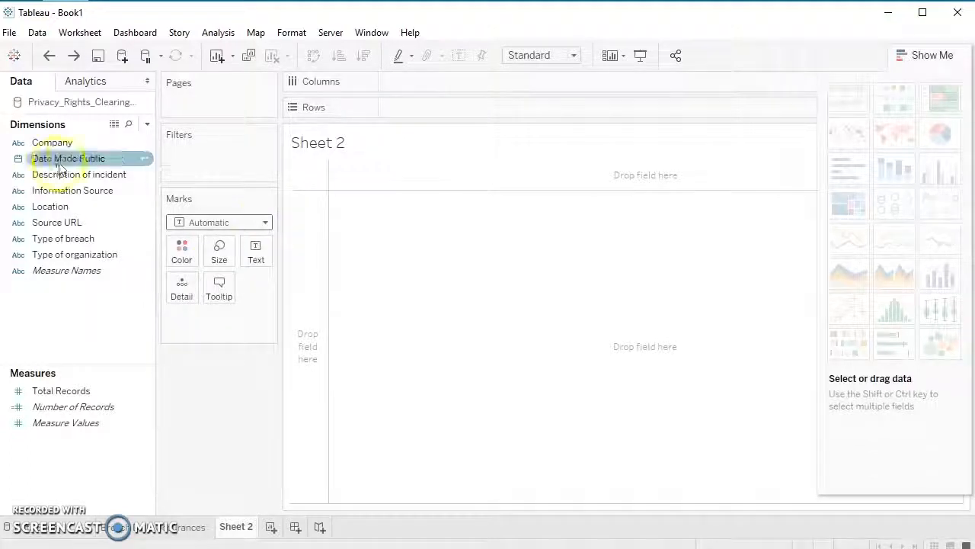
click(20, 211)
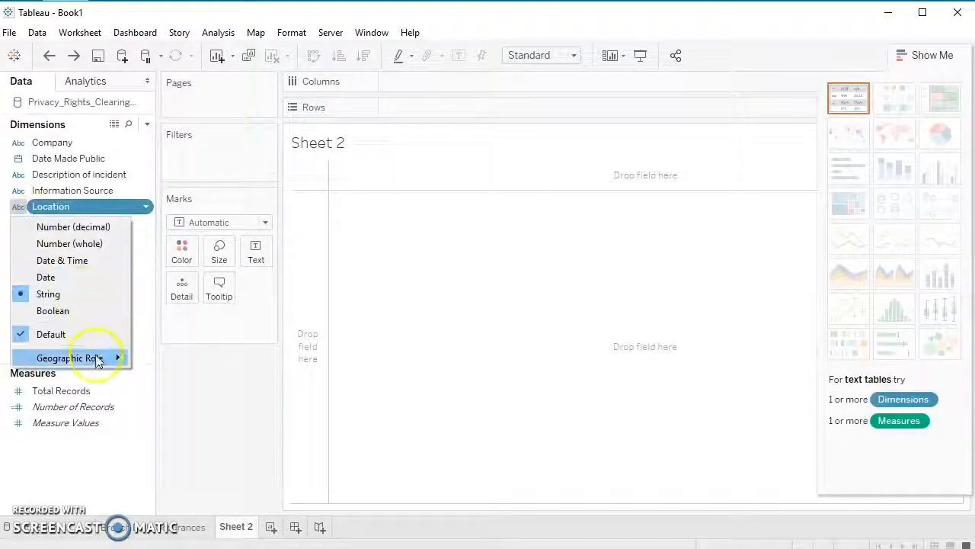
mouse_move(96, 359)
click(228, 511)
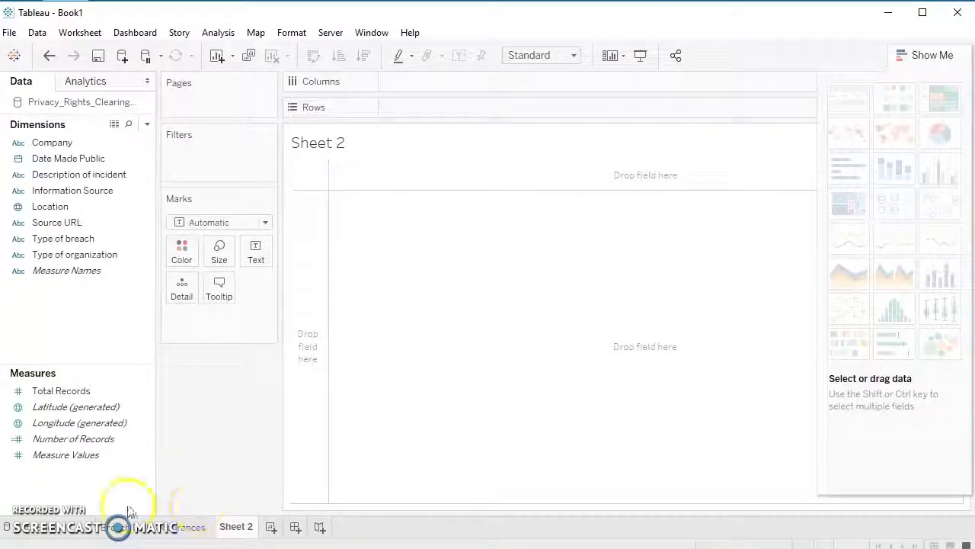
Plot the Location dimension on a map and color its marks by Type of breach.
click(45, 207)
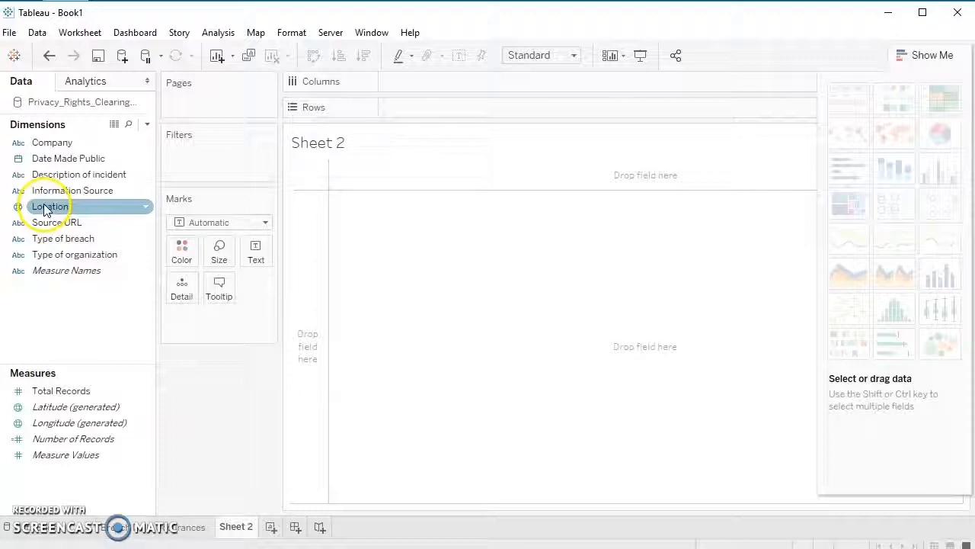
double_click(44, 208)
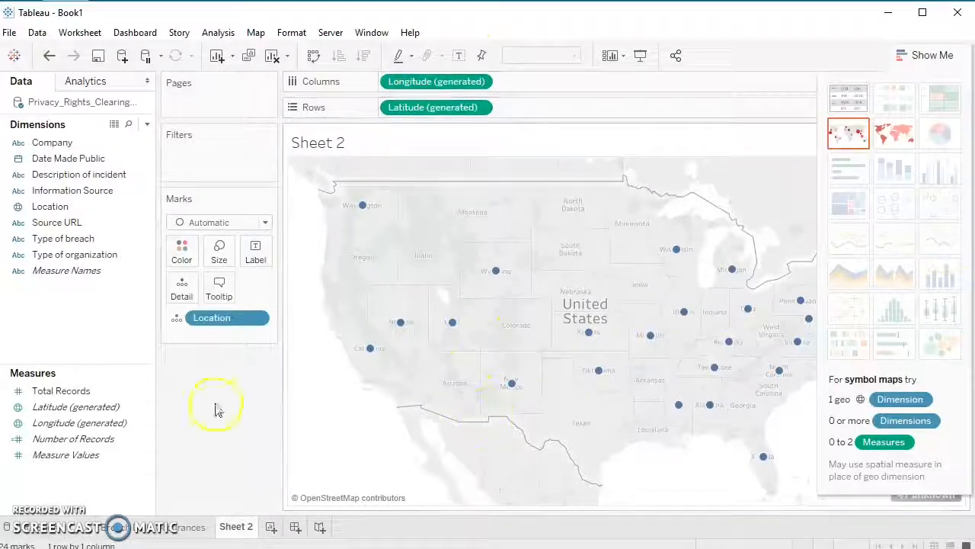
click(69, 239)
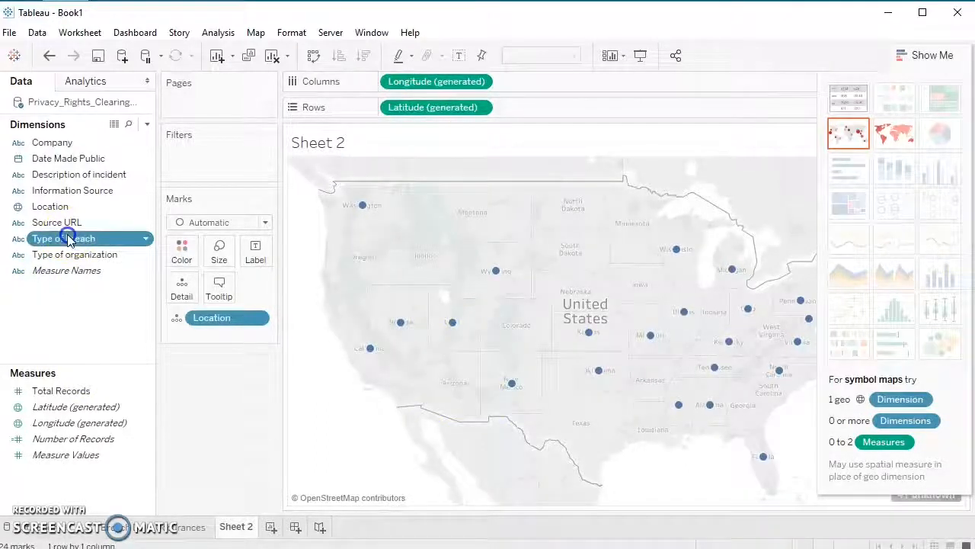
drag(68, 240, 198, 336)
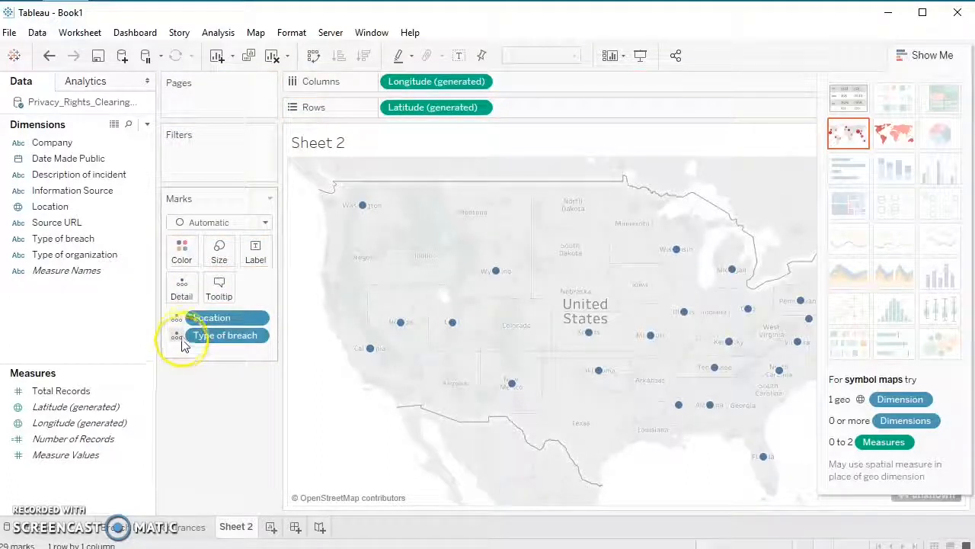
click(177, 336)
click(202, 355)
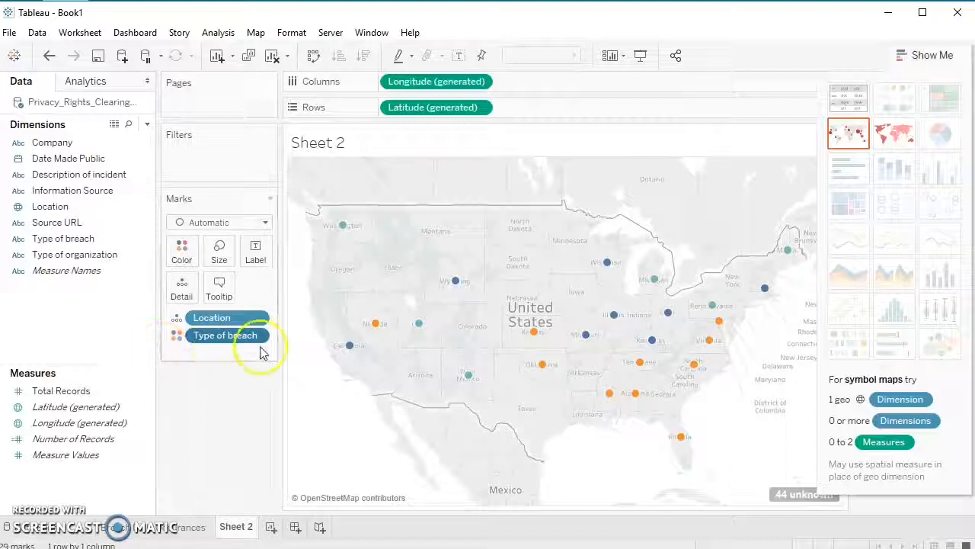
Collapse the Show Me chart list and highlight the HACK breach type on the map.
mouse_move(453, 283)
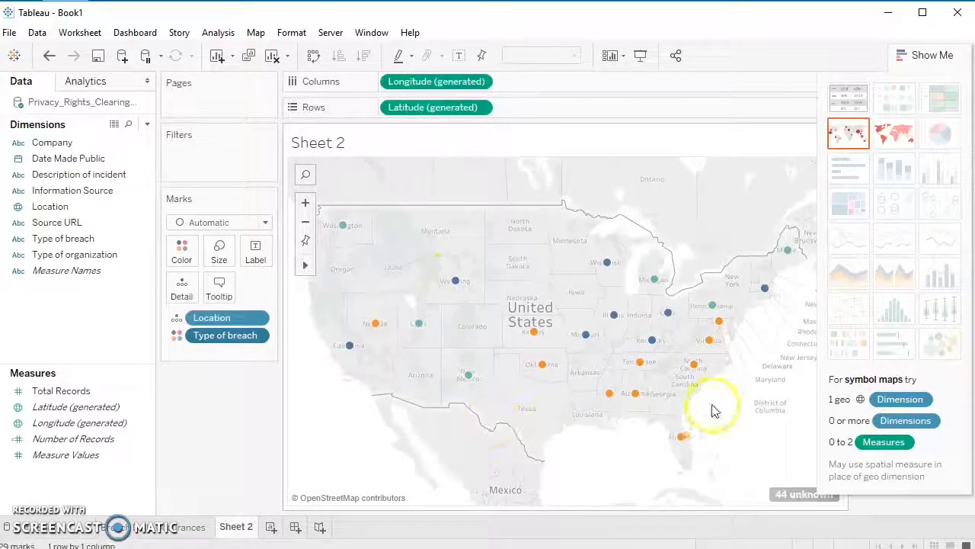
click(917, 55)
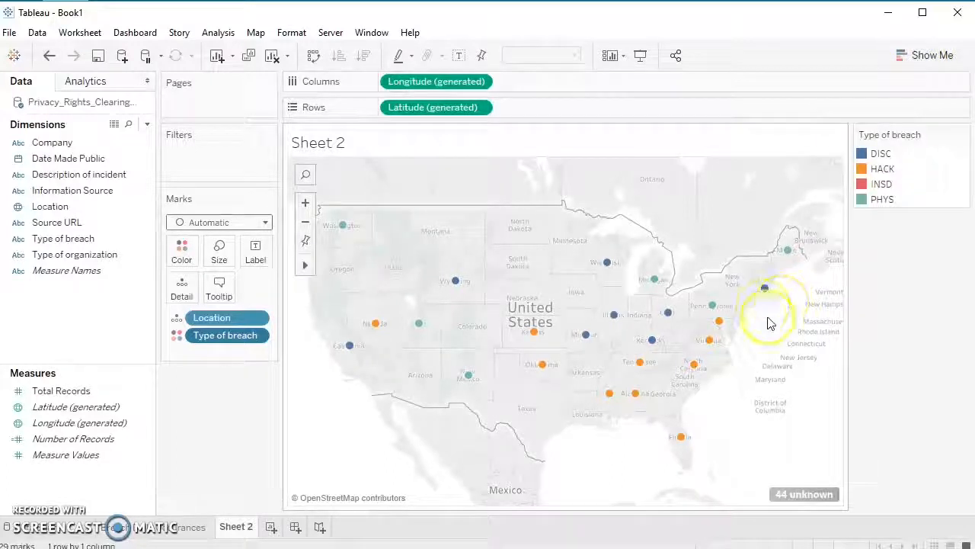
click(878, 169)
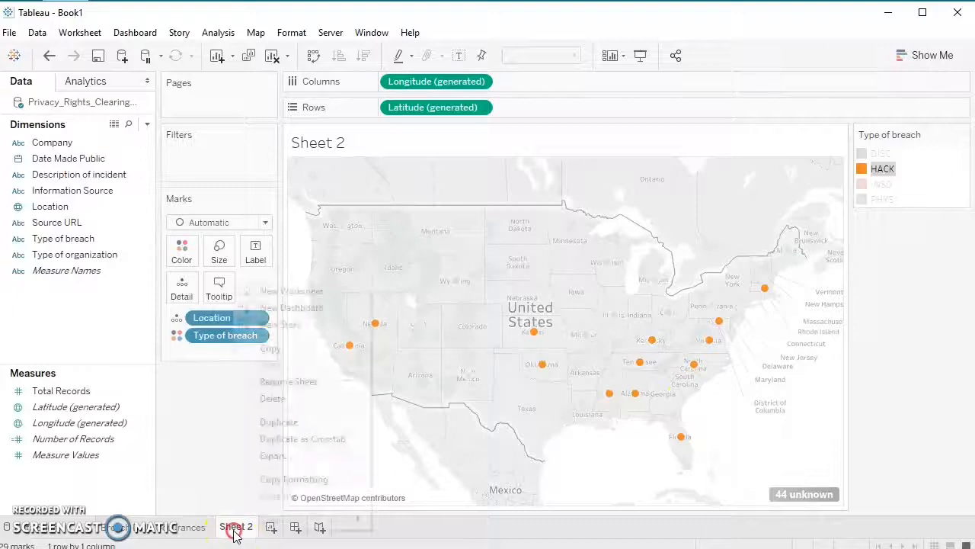
Rename the map worksheet as Locations of Breaches by State.
right_click(234, 527)
click(290, 382)
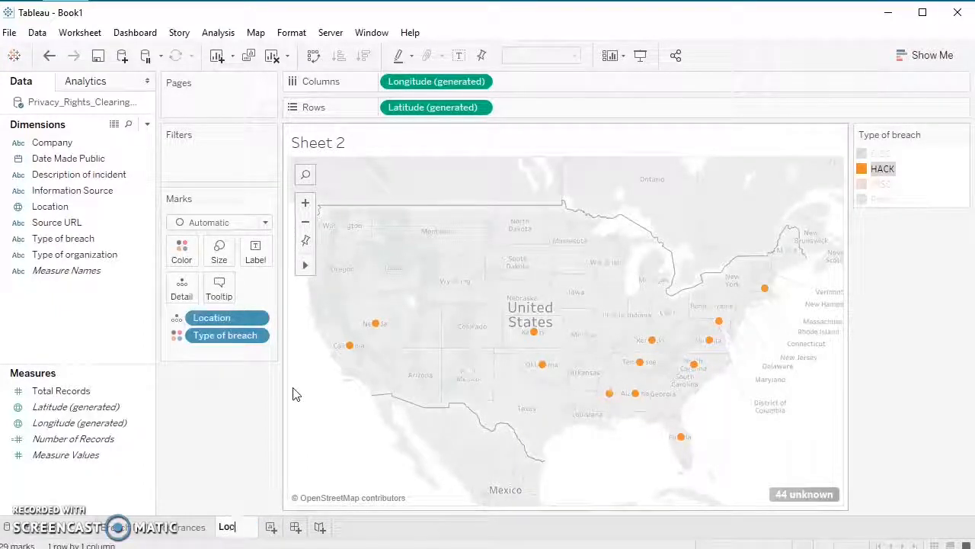
text(Locations)
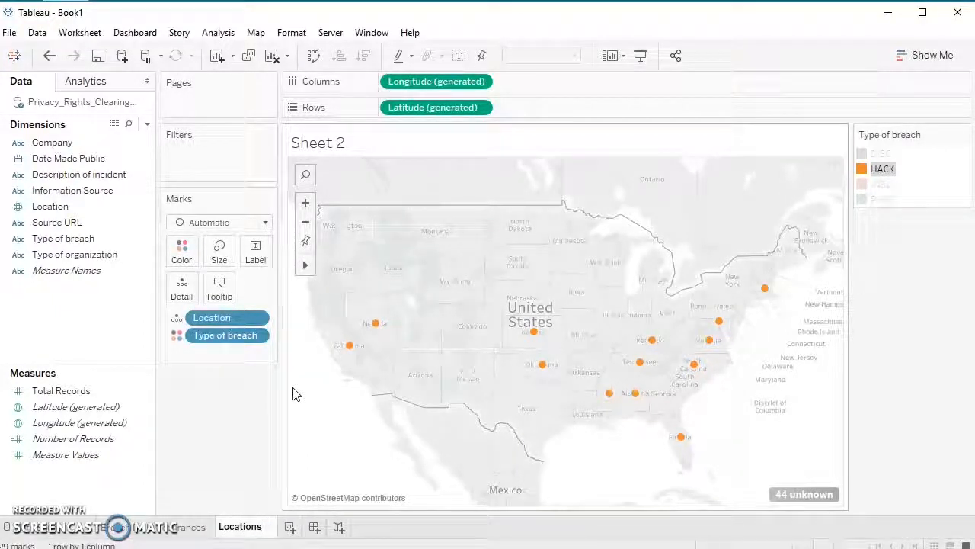
text( of)
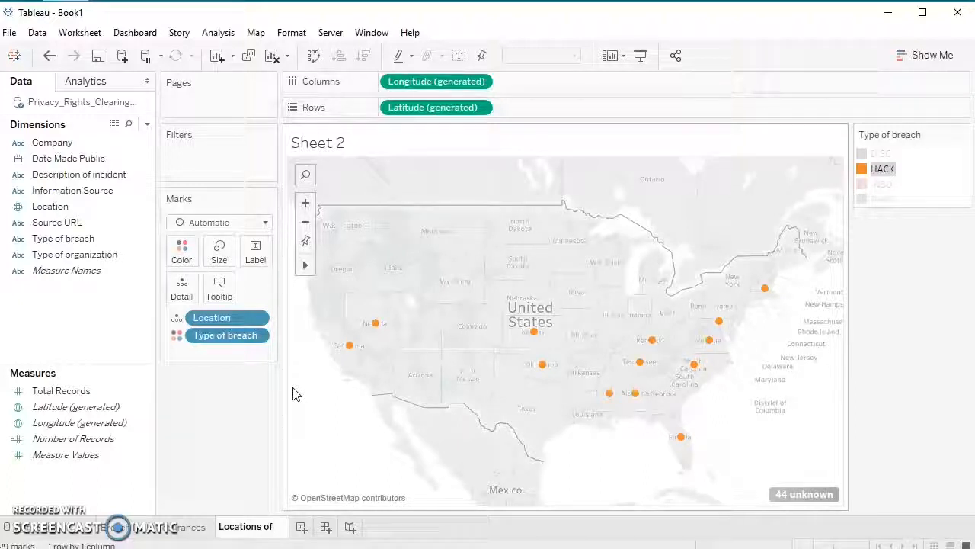
text( Br)
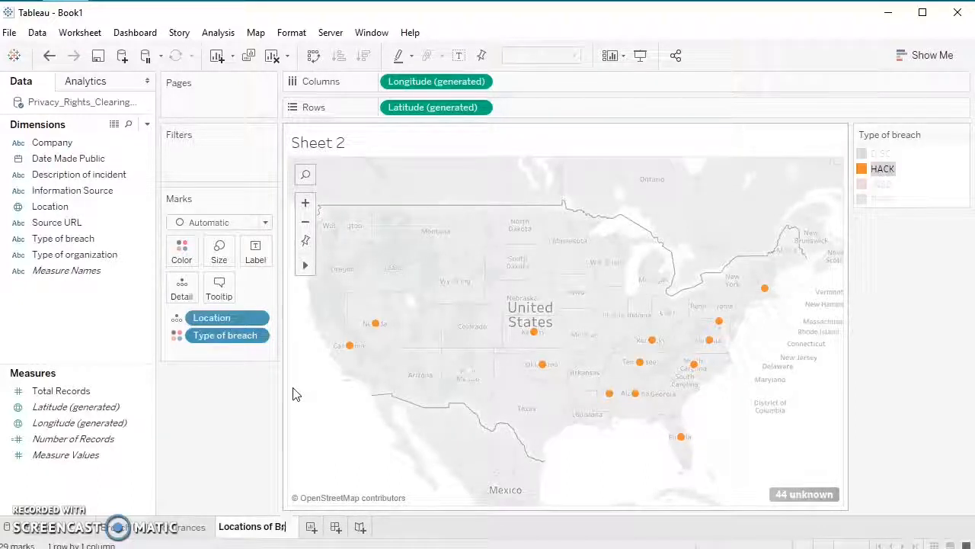
text(eaches)
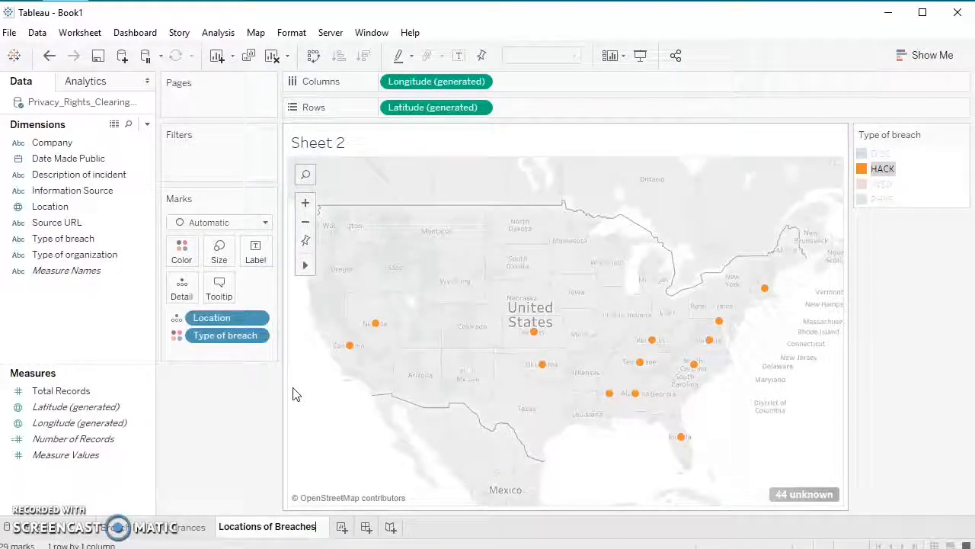
click(303, 266)
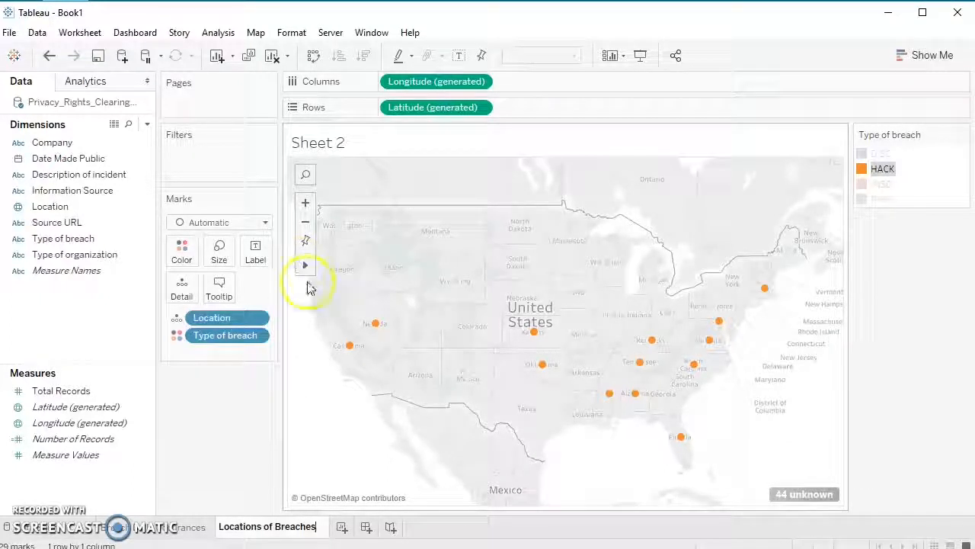
text(by State)
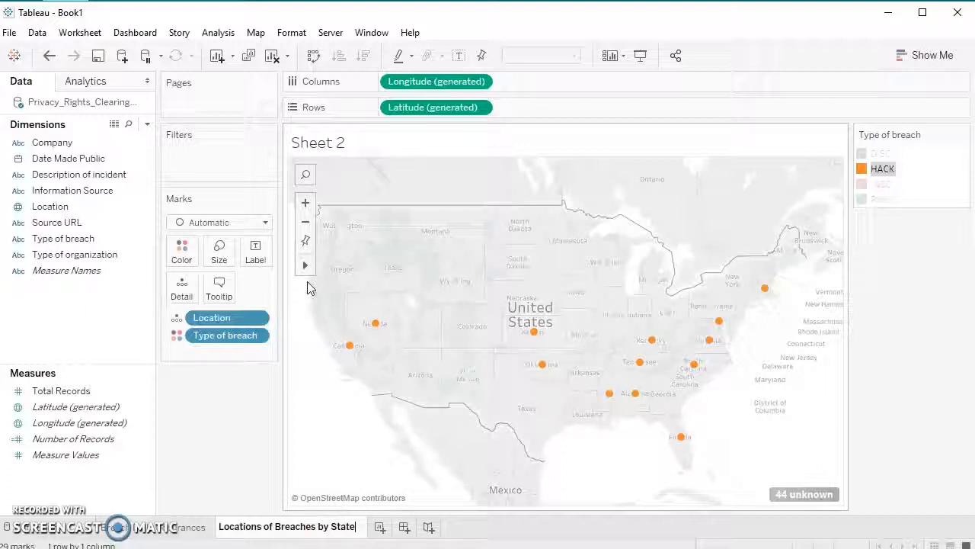
click(354, 279)
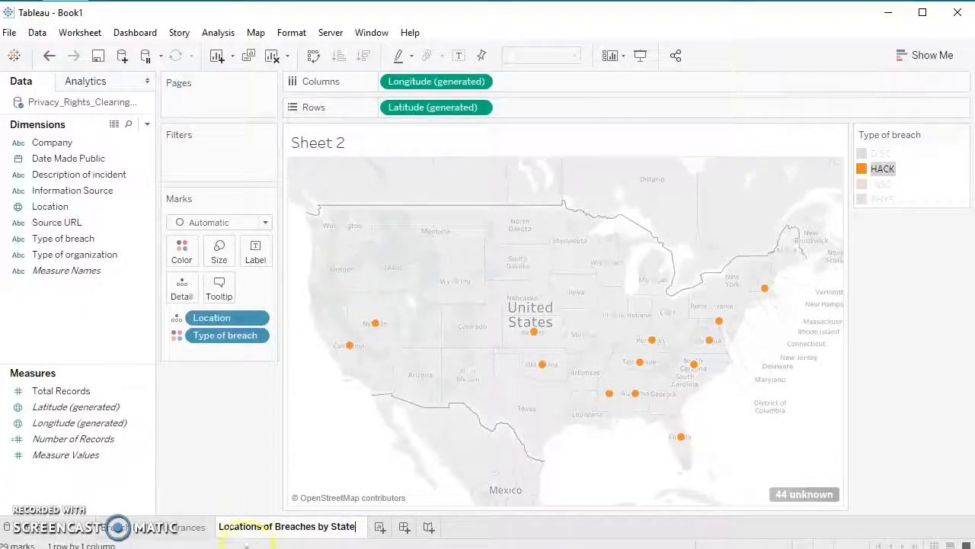
double_click(282, 533)
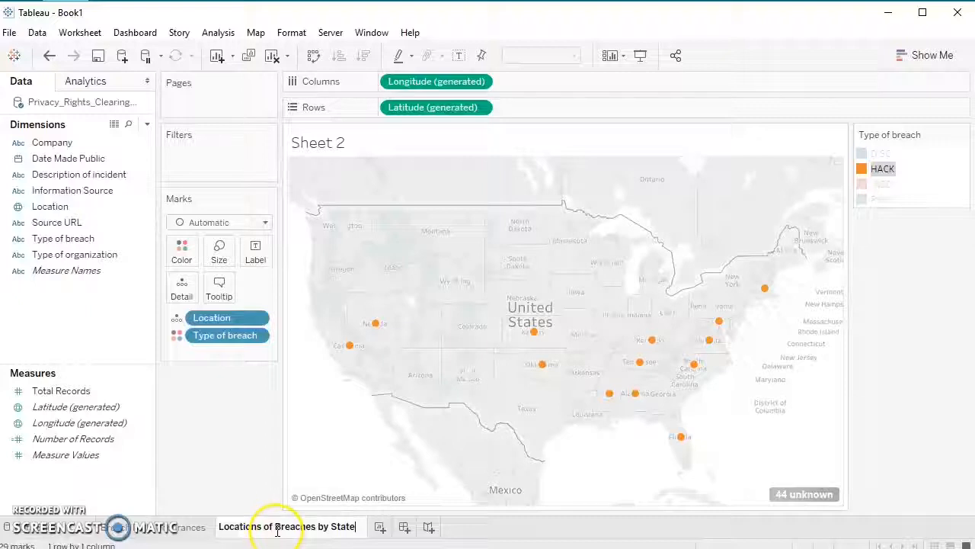
click(378, 534)
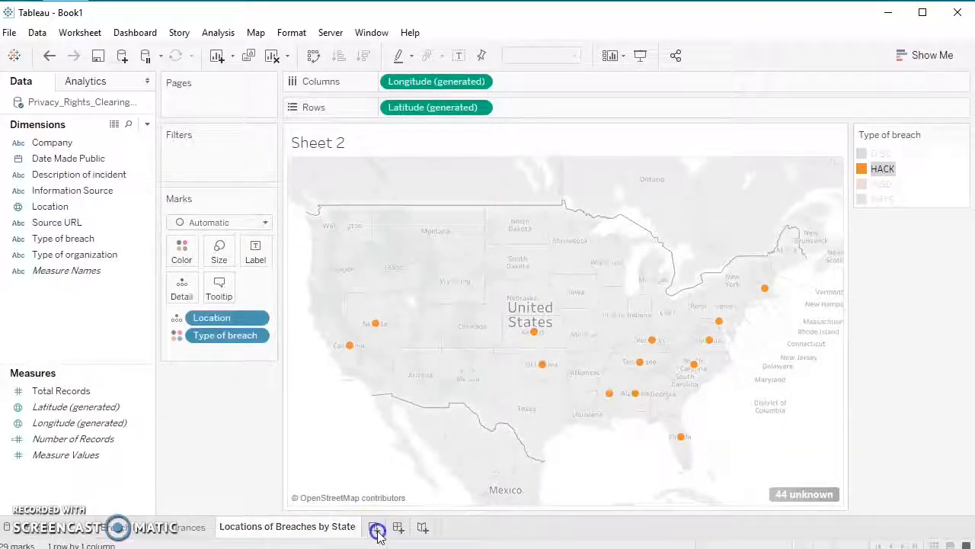
Add another worksheet with the Pie mark type and switch back to Tableau from the Tasks slide.
click(379, 536)
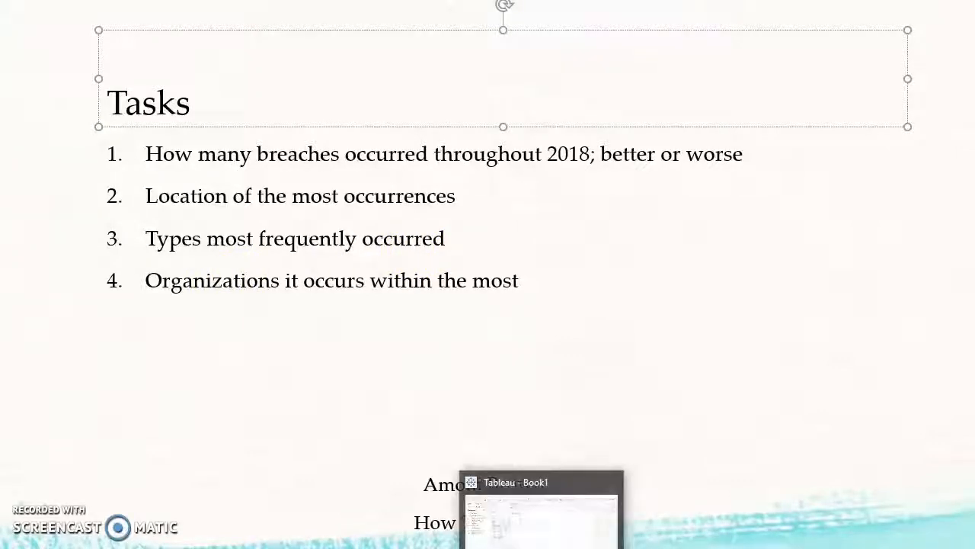
click(543, 547)
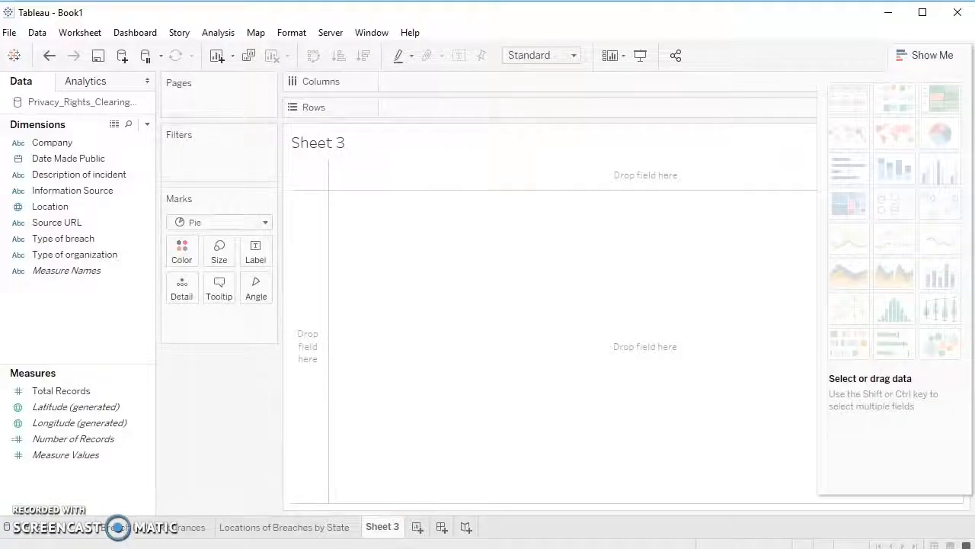
Add the Type of breach dimension to the pie's marks and use it to color the slices.
click(90, 241)
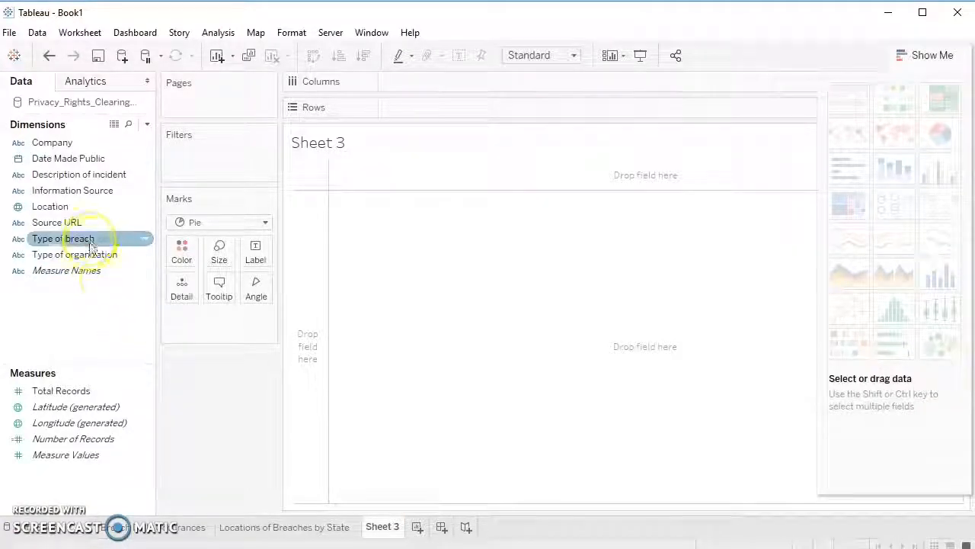
drag(90, 241, 228, 329)
click(178, 321)
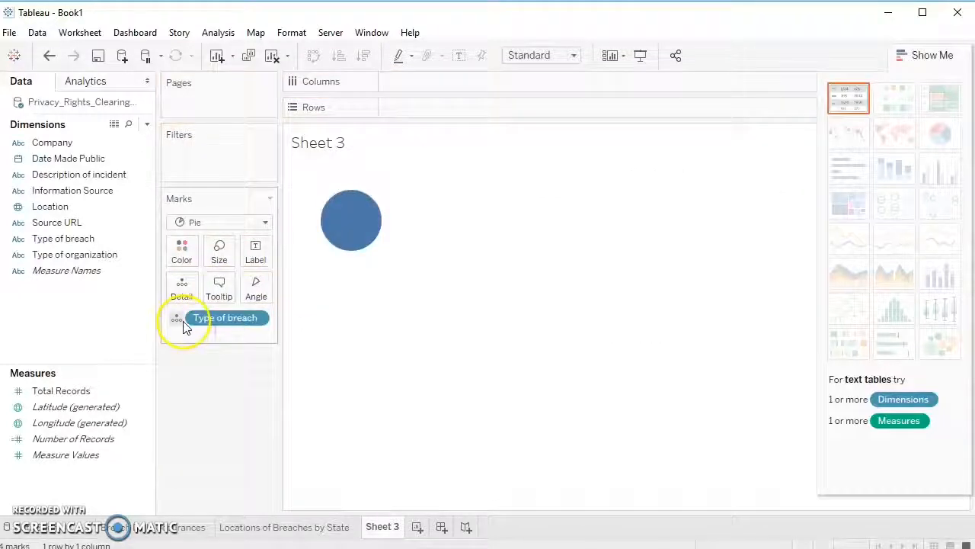
click(192, 337)
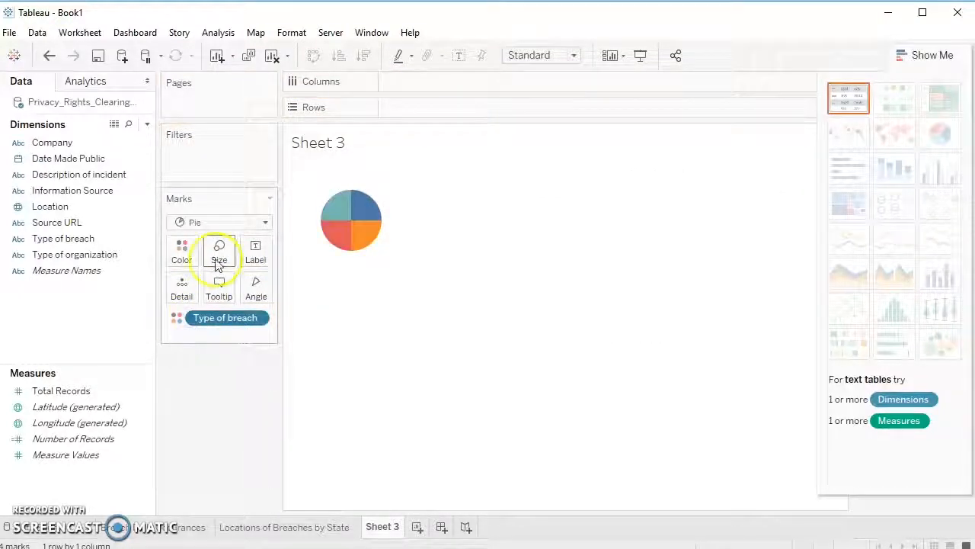
click(263, 224)
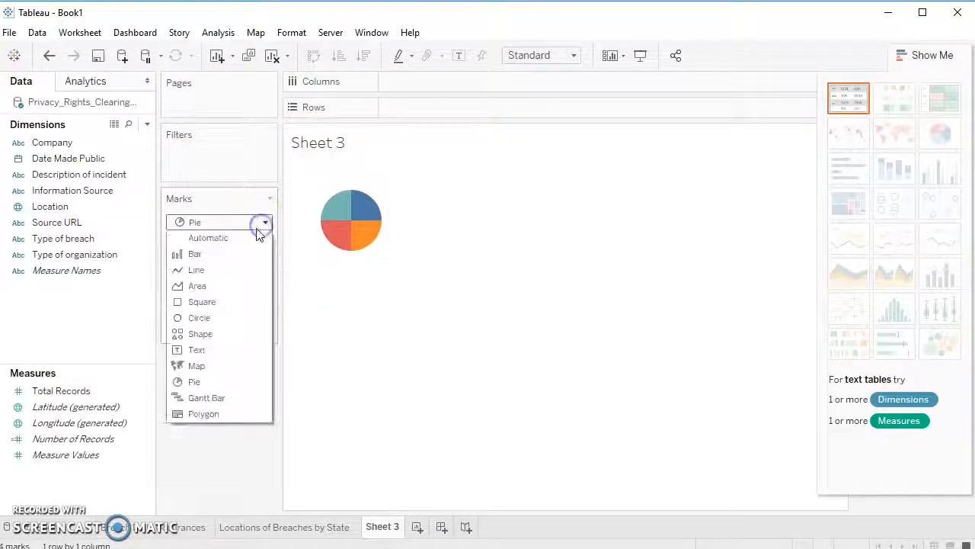
click(229, 384)
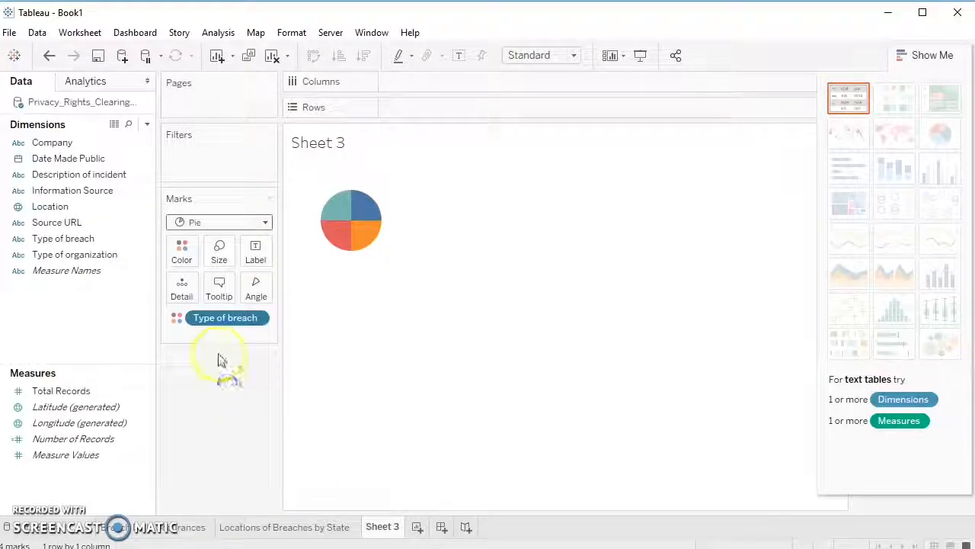
click(260, 218)
click(244, 238)
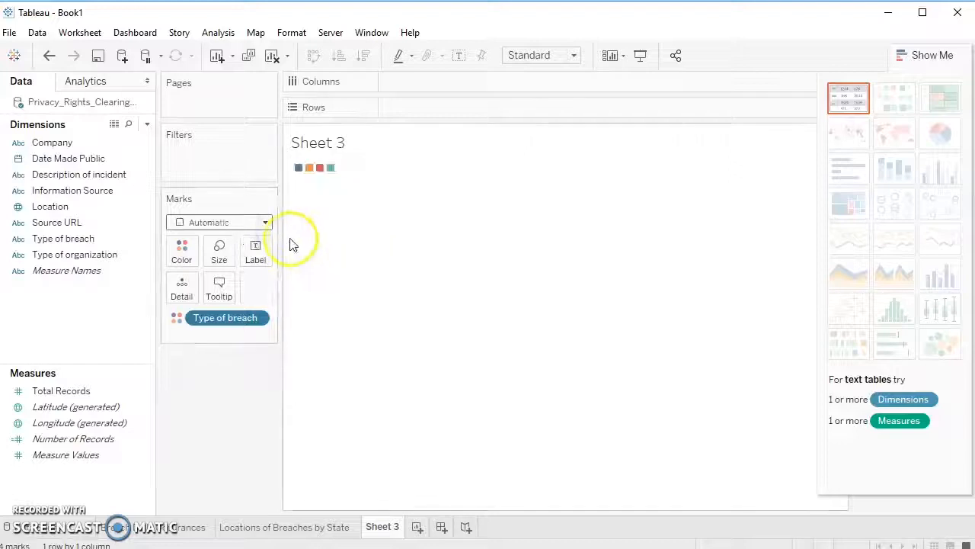
click(266, 223)
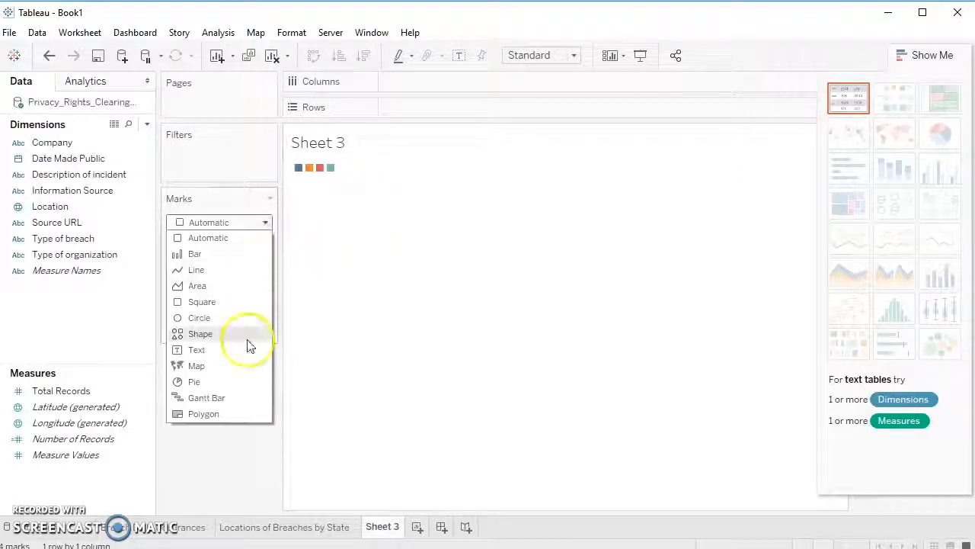
click(244, 381)
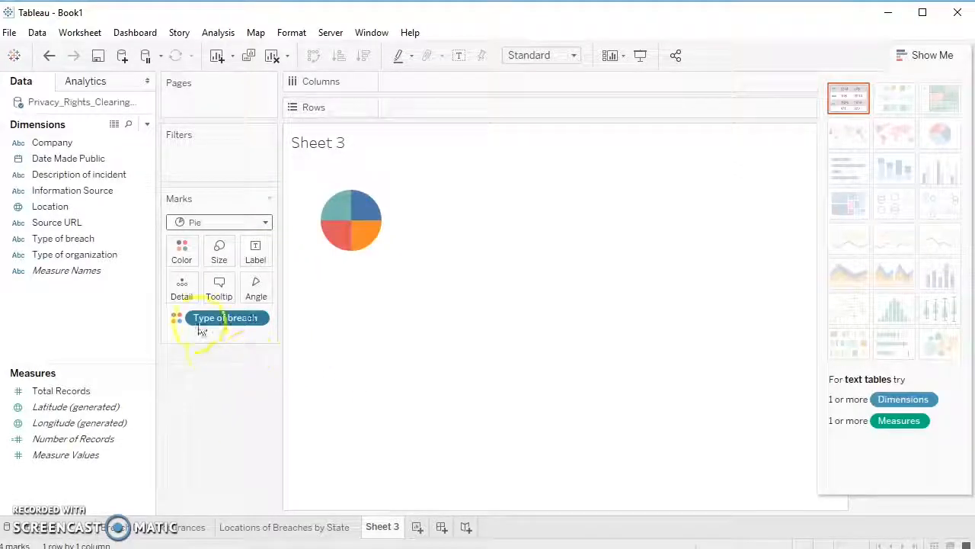
Set the pie's slice angles by Number of Records and fit the chart to Entire View.
drag(73, 439, 209, 335)
click(176, 336)
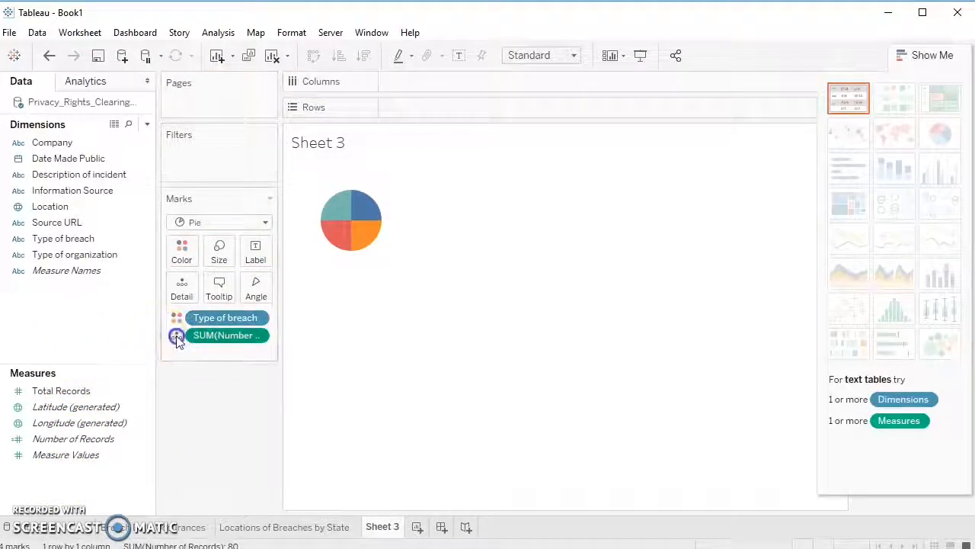
click(203, 404)
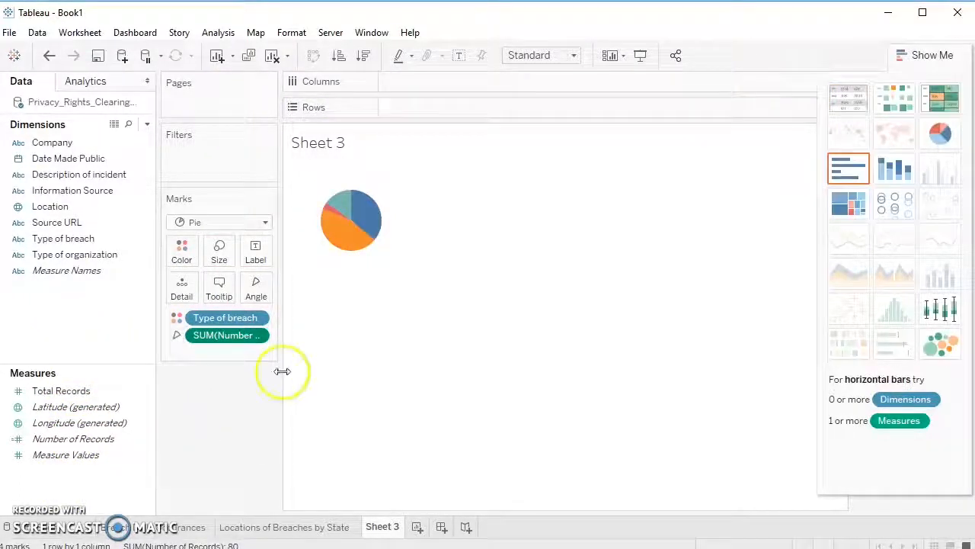
click(575, 58)
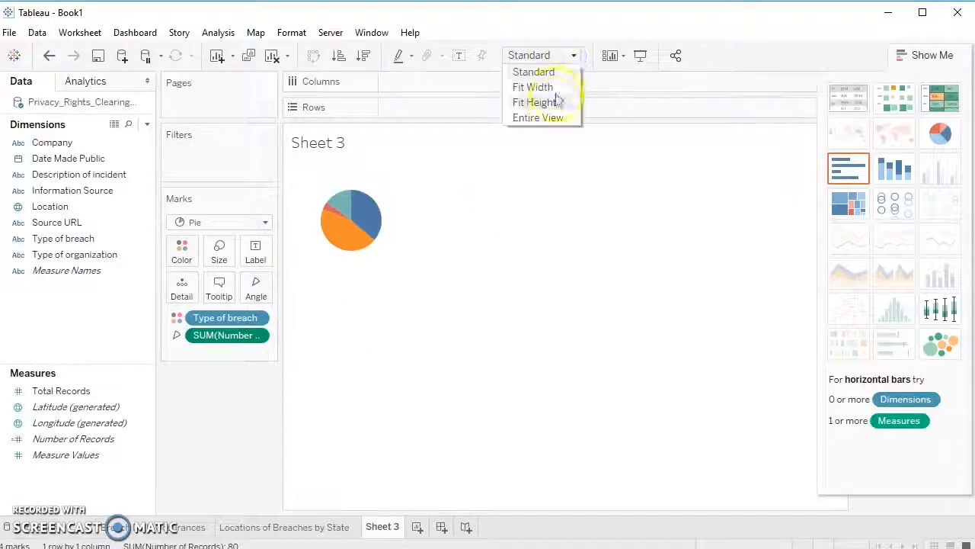
click(551, 119)
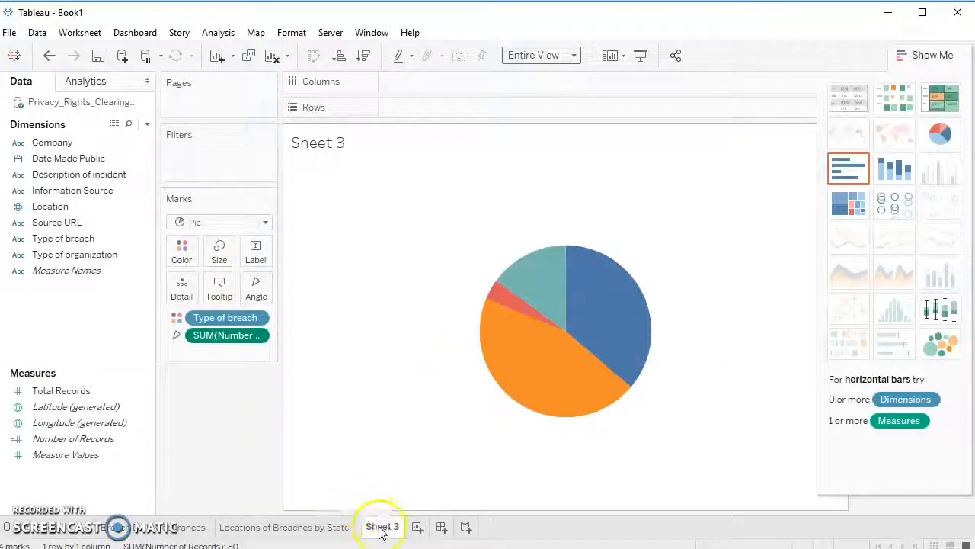
Label the pie slices with Number of Records and select the red slice.
click(91, 439)
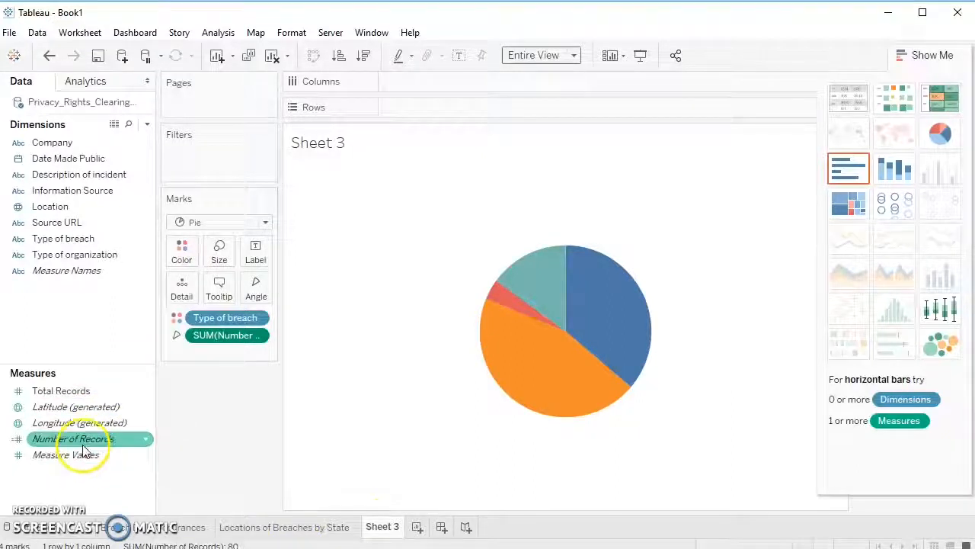
drag(76, 439, 211, 355)
click(177, 353)
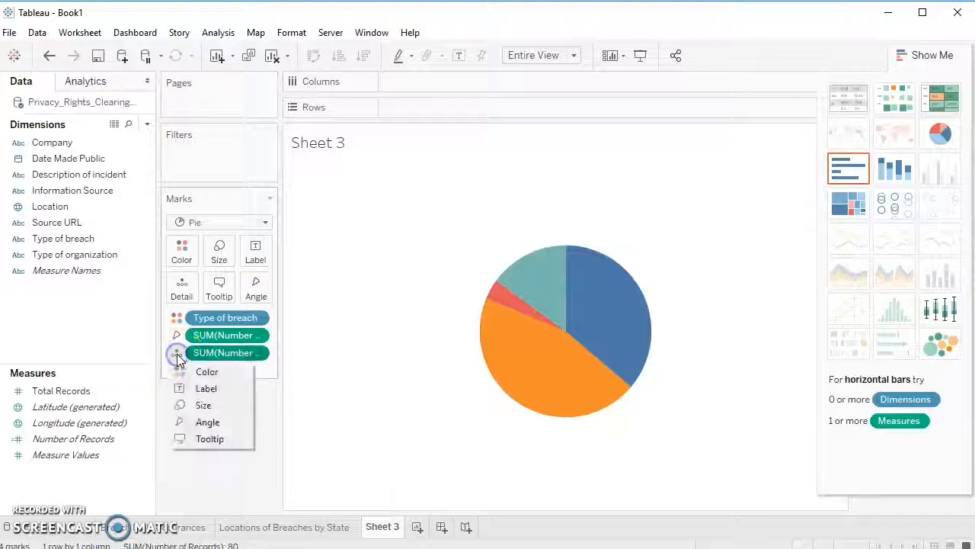
click(207, 389)
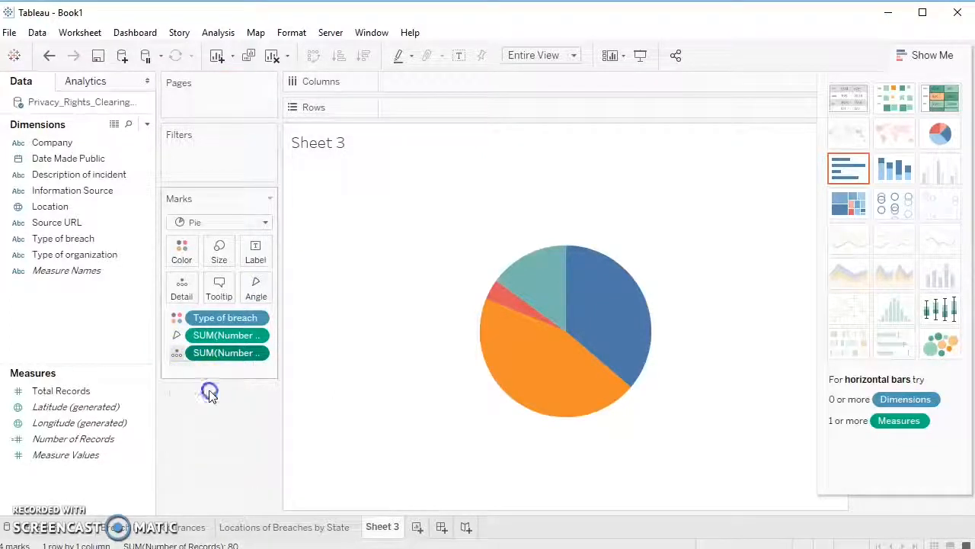
click(509, 308)
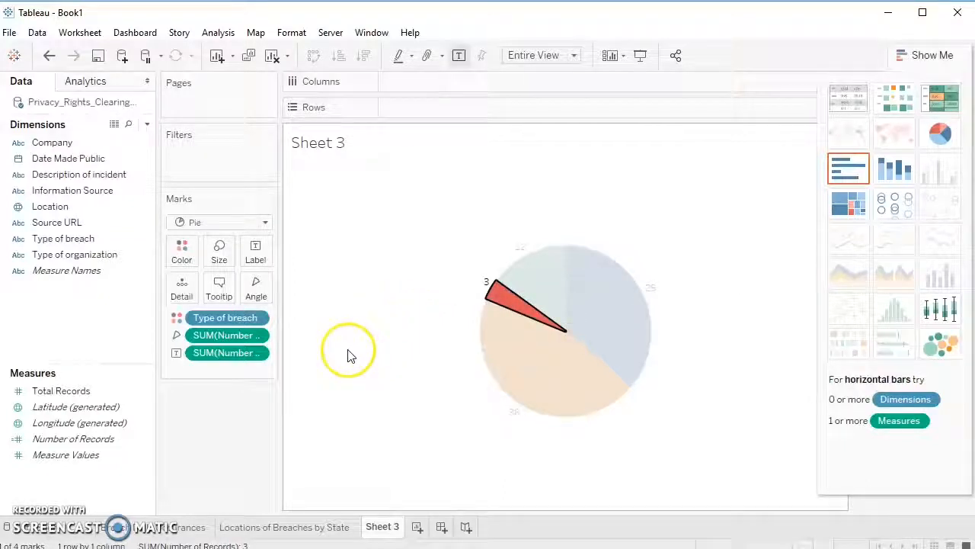
Rename the pie chart worksheet as Types of Breaches Occured.
right_click(386, 536)
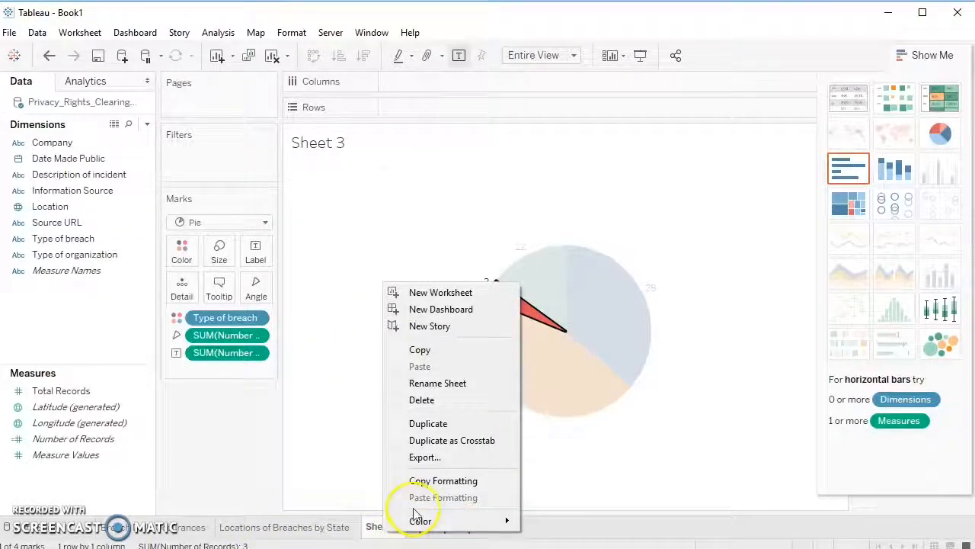
click(468, 387)
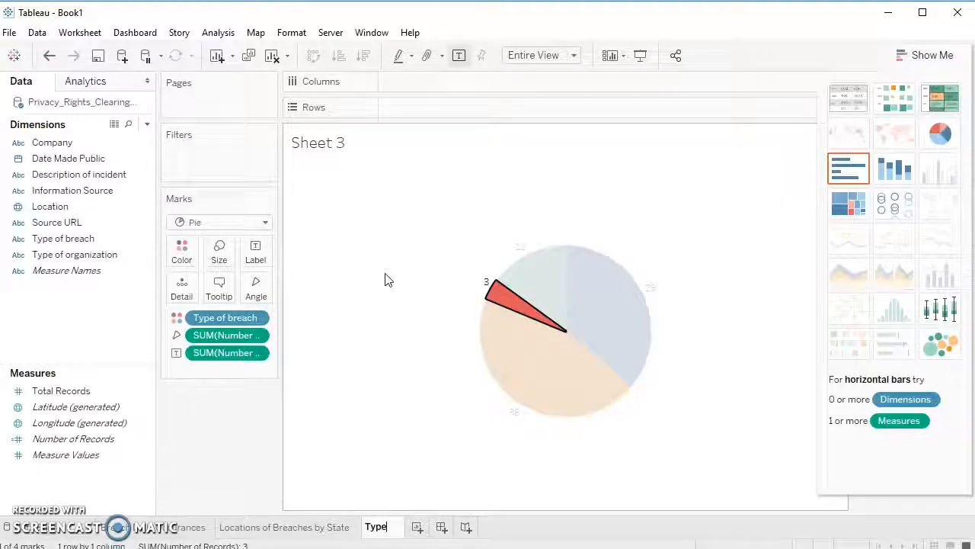
key(Return)
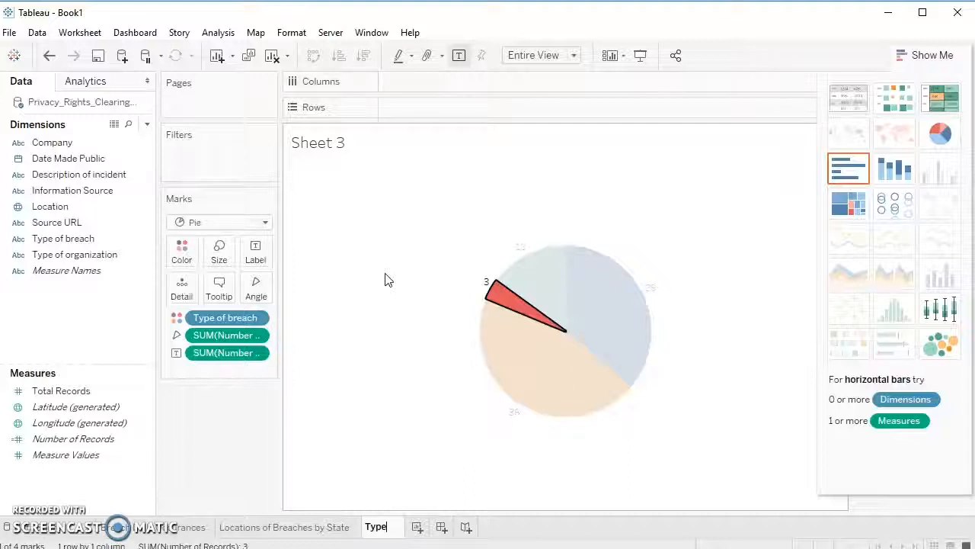
text(s o)
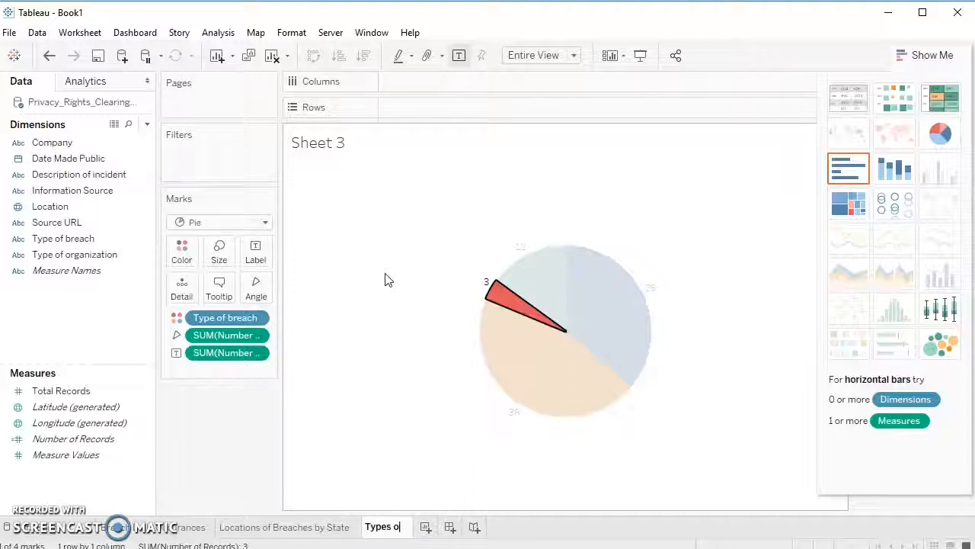
text(f Breac)
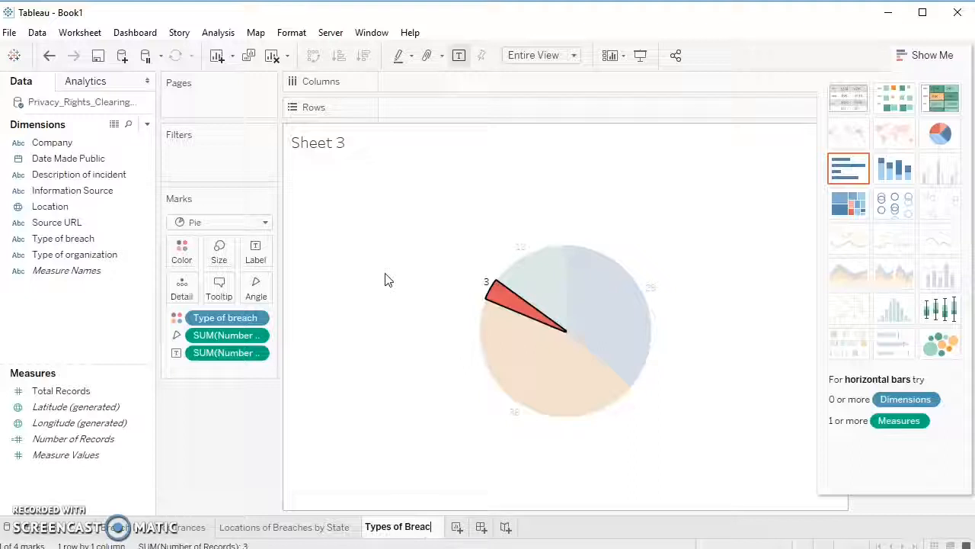
text(h es Occured)
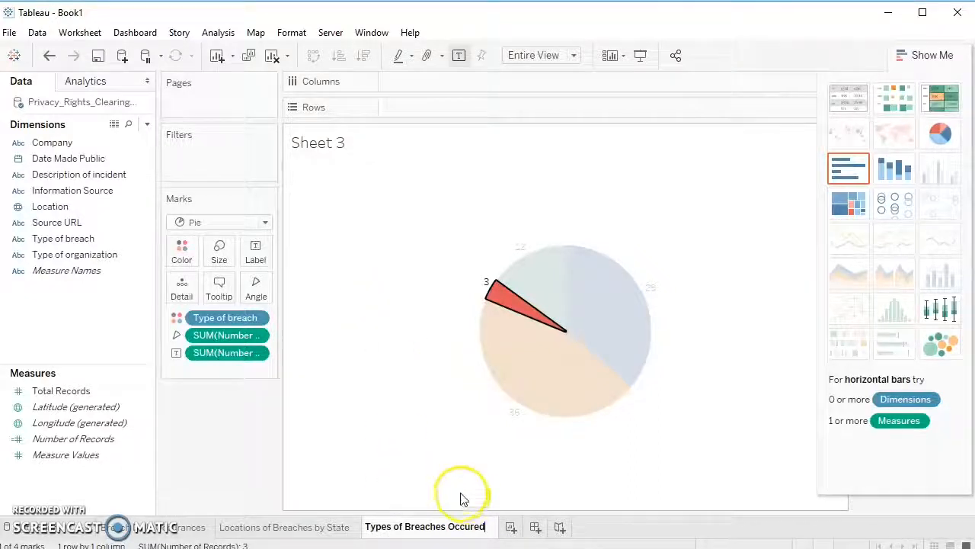
click(427, 490)
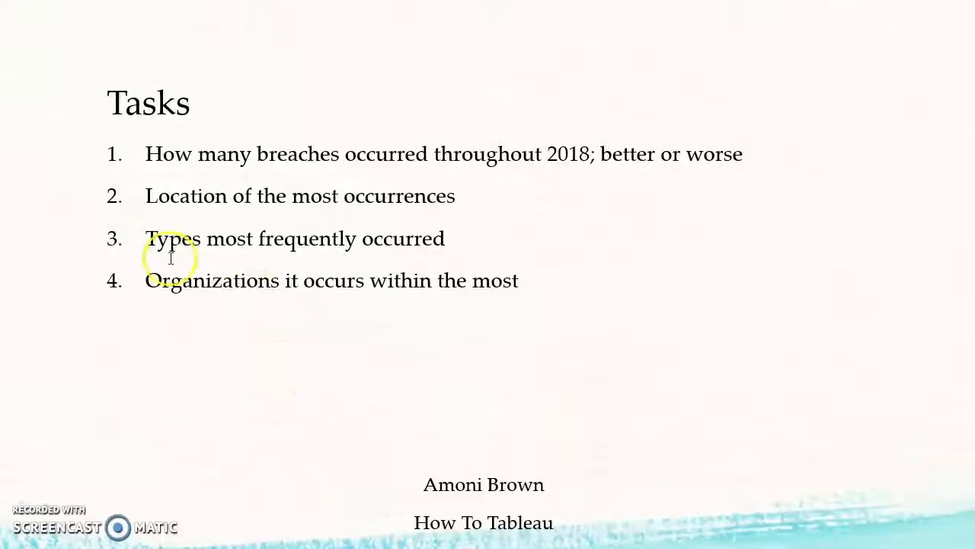
Reword the fourth item on the Tasks slide to "Type of Organization it occurs within the most".
click(171, 259)
text(Type of)
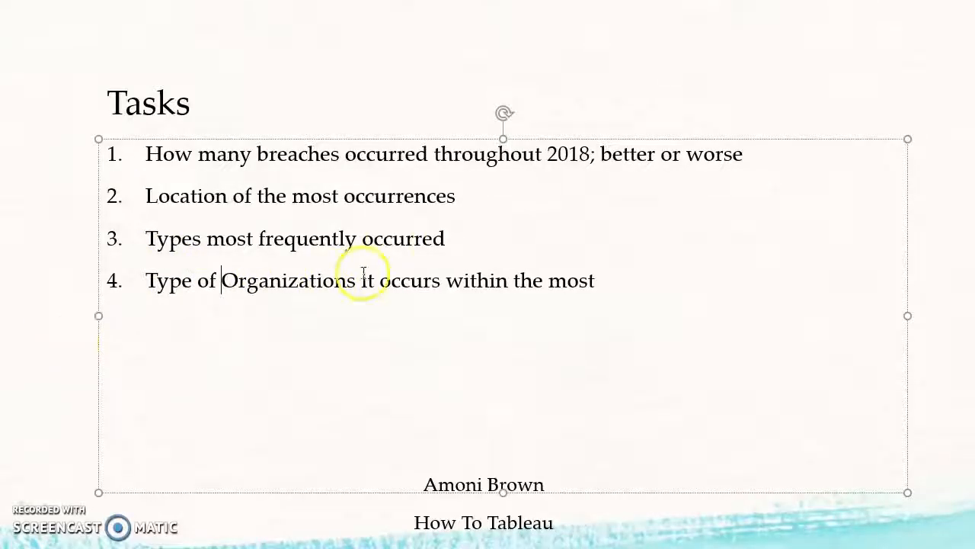
click(354, 280)
key(BackSpace)
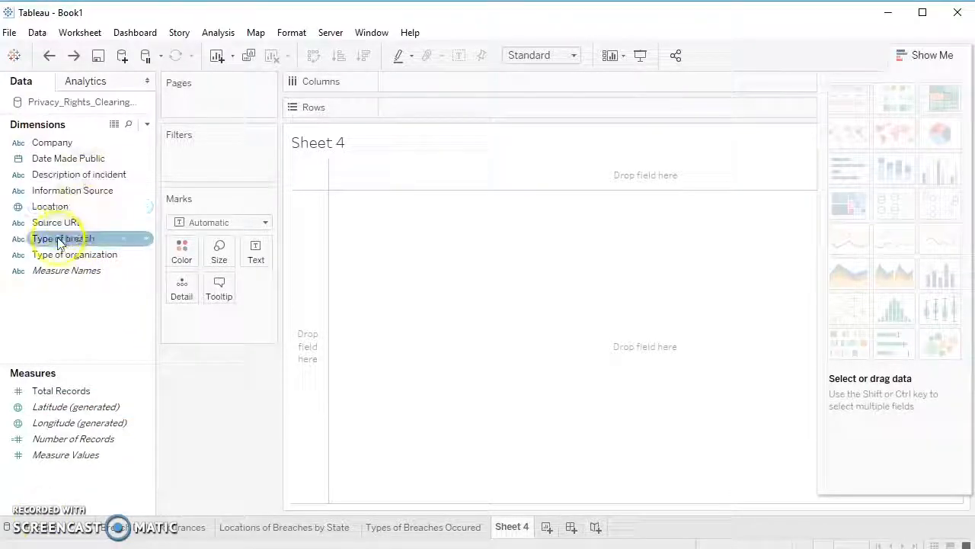
Add Type of breach to the marks of the blank Sheet 4 in Tableau and use it as their color.
mouse_move(72, 238)
mouse_down()
mouse_move(221, 318)
mouse_move(210, 327)
mouse_up()
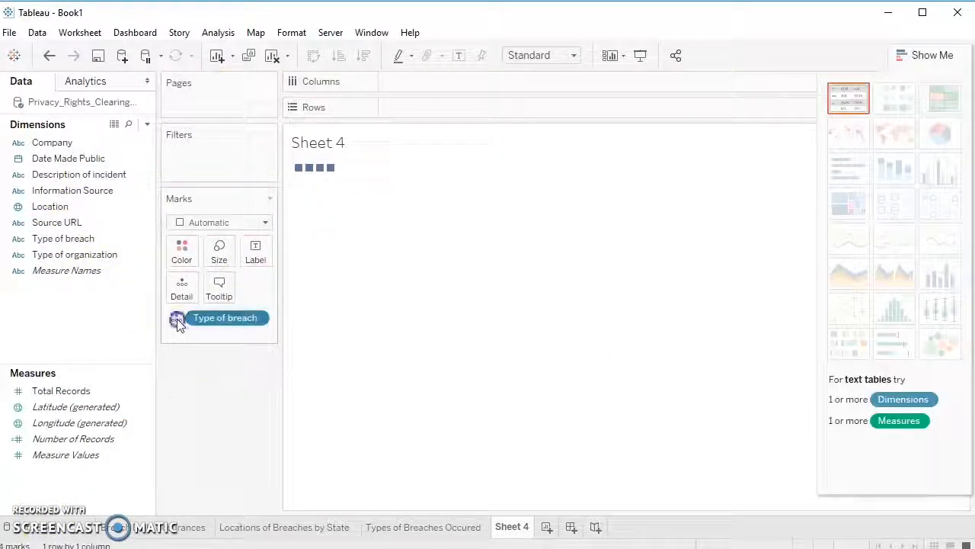
click(176, 317)
click(182, 335)
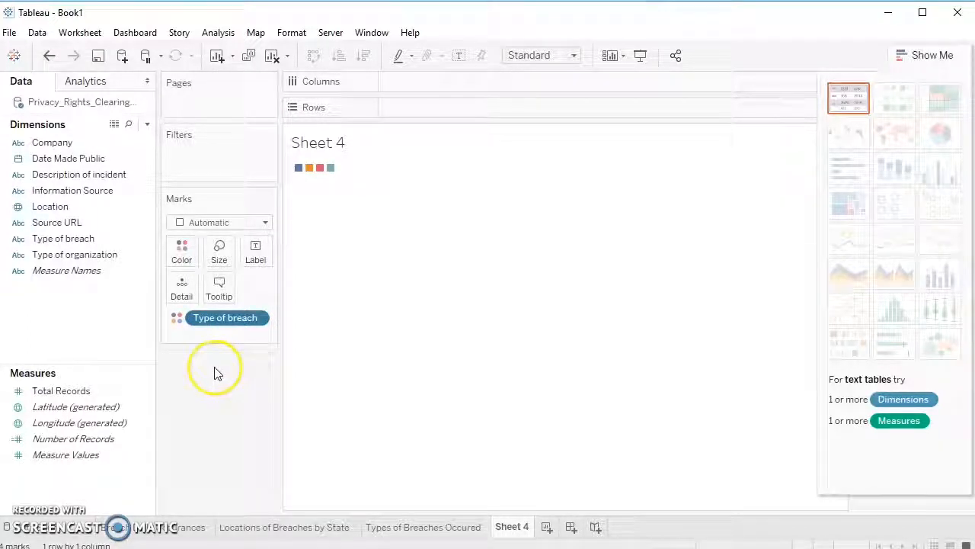
Build a stacked bar chart with Number of Records as rows and Type of organization as columns.
click(112, 444)
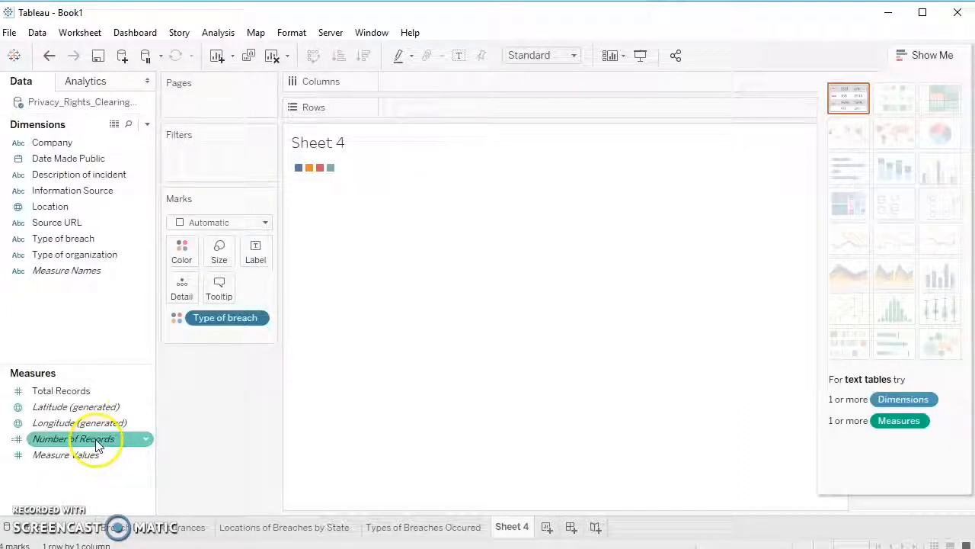
drag(97, 446, 470, 108)
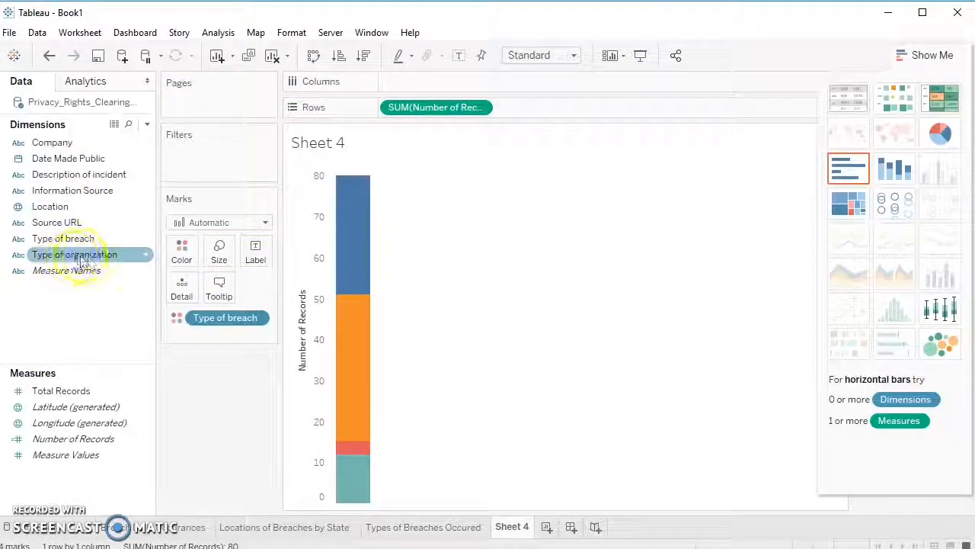
drag(84, 259, 439, 81)
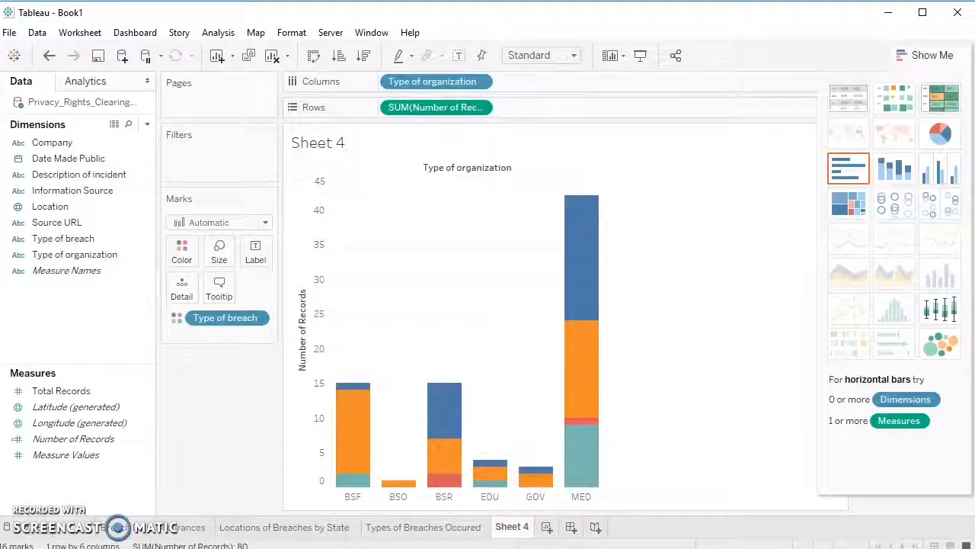
Look up the organization type codes on the breach database web page and inspect the MED and BSO bars in Tableau.
click(320, 487)
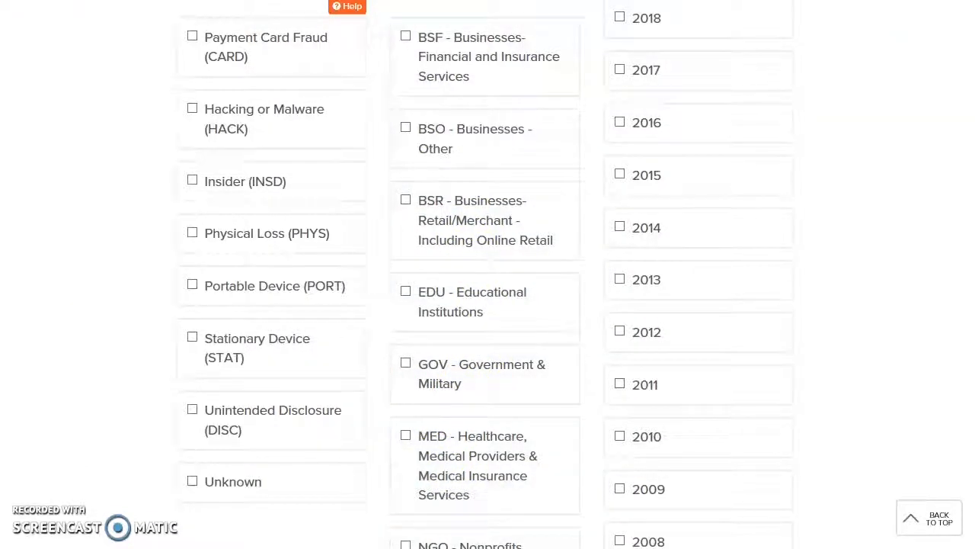
key(alt+Tab)
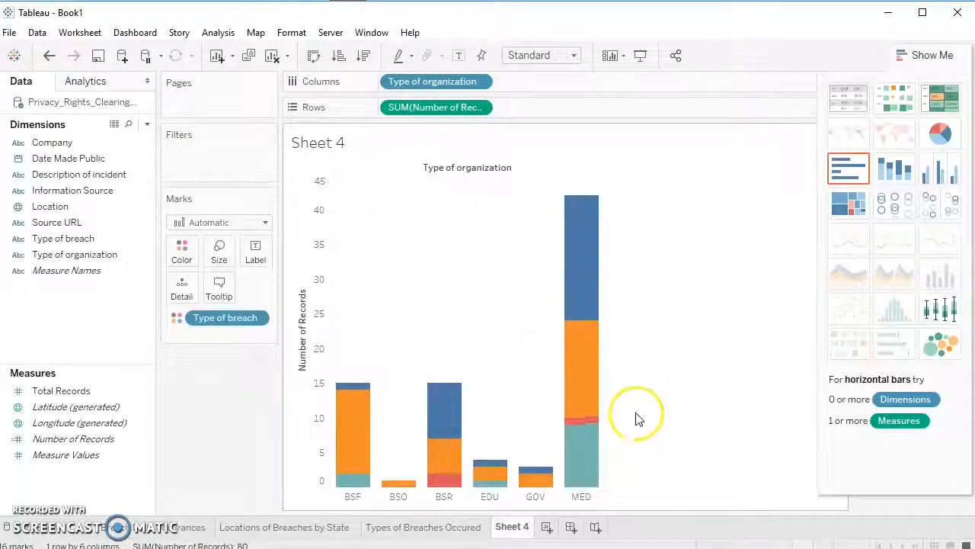
click(582, 496)
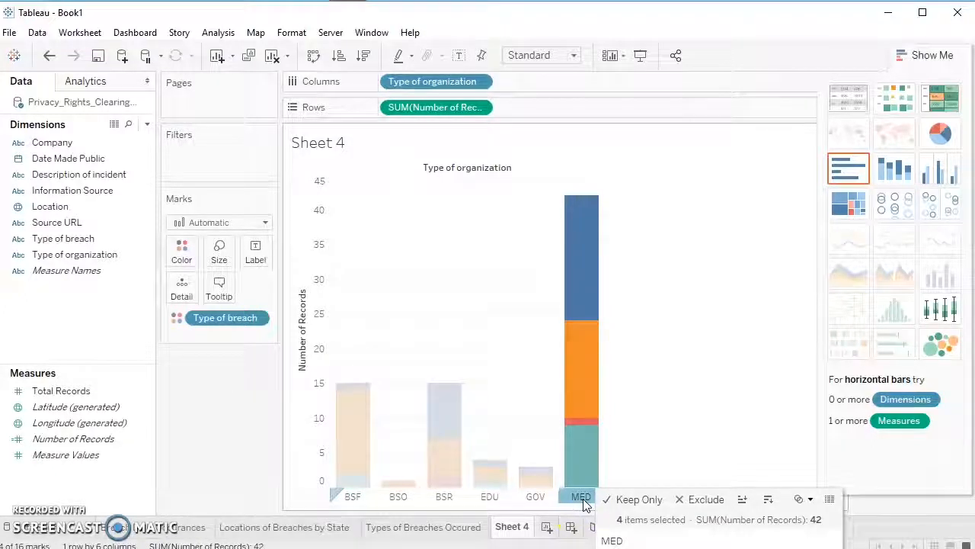
click(399, 497)
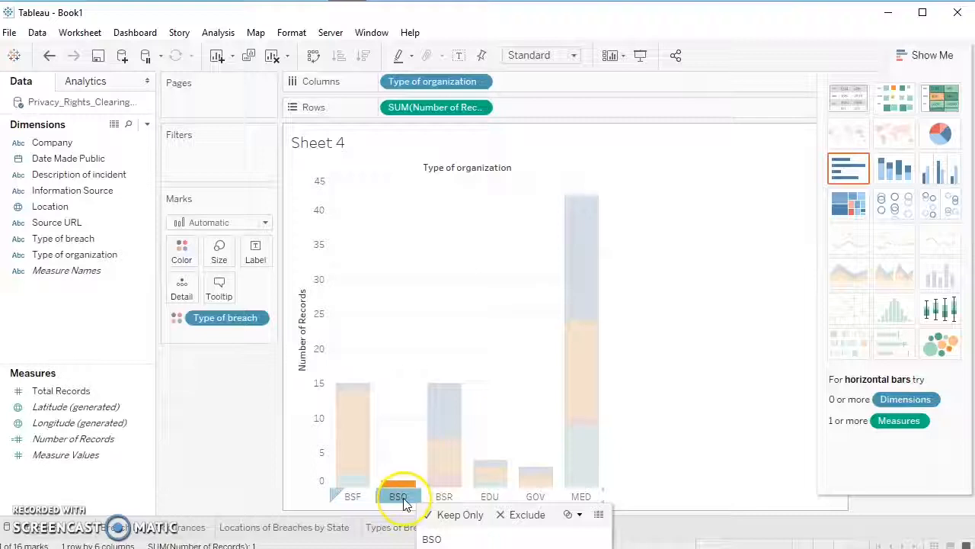
click(720, 452)
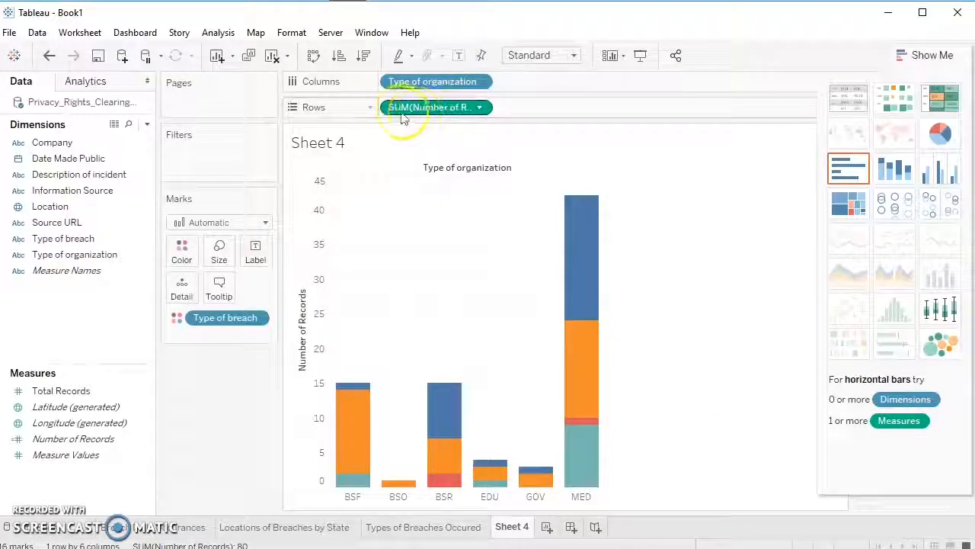
Try plotting Total Records instead of Number of Records by organization type, and restore Number of Records as the rows.
drag(432, 112, 104, 471)
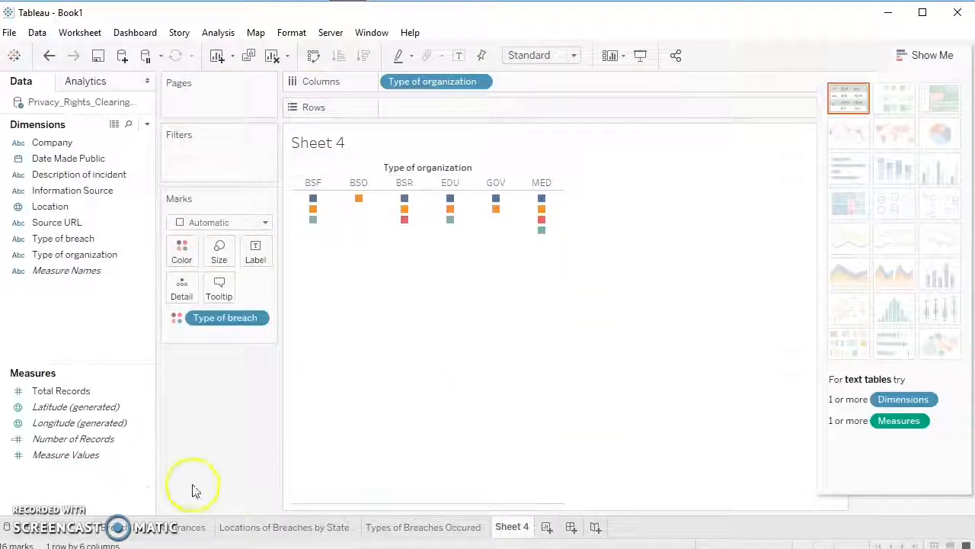
click(67, 392)
drag(70, 400, 431, 115)
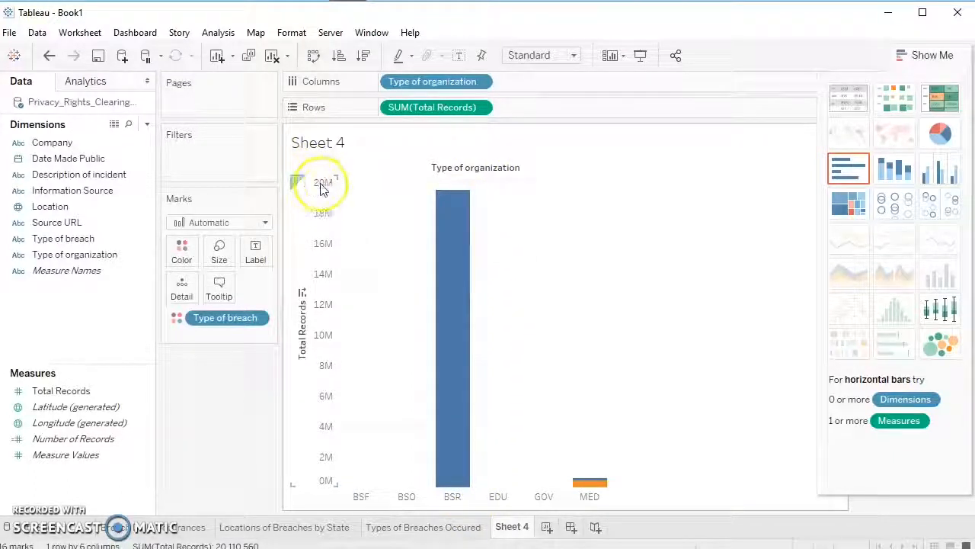
mouse_move(453, 248)
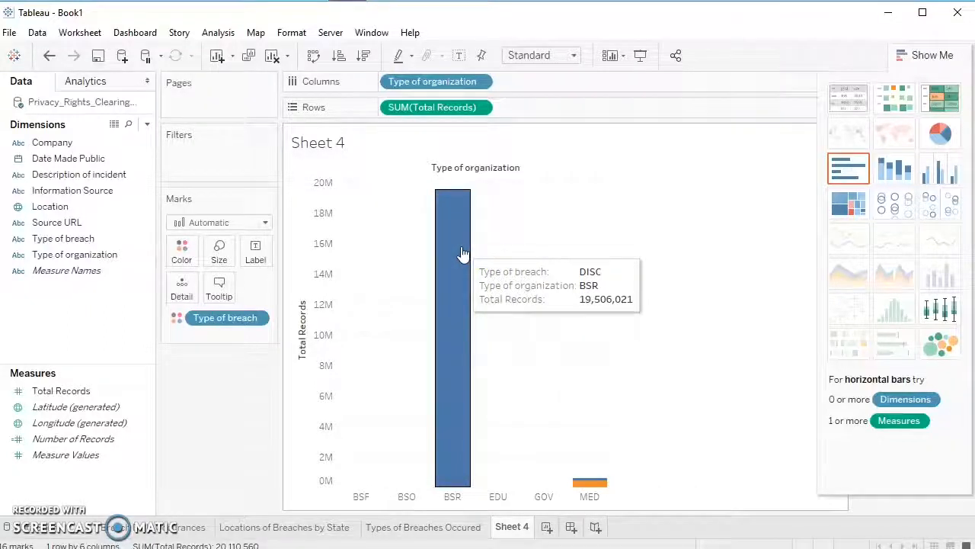
drag(421, 108, 451, 108)
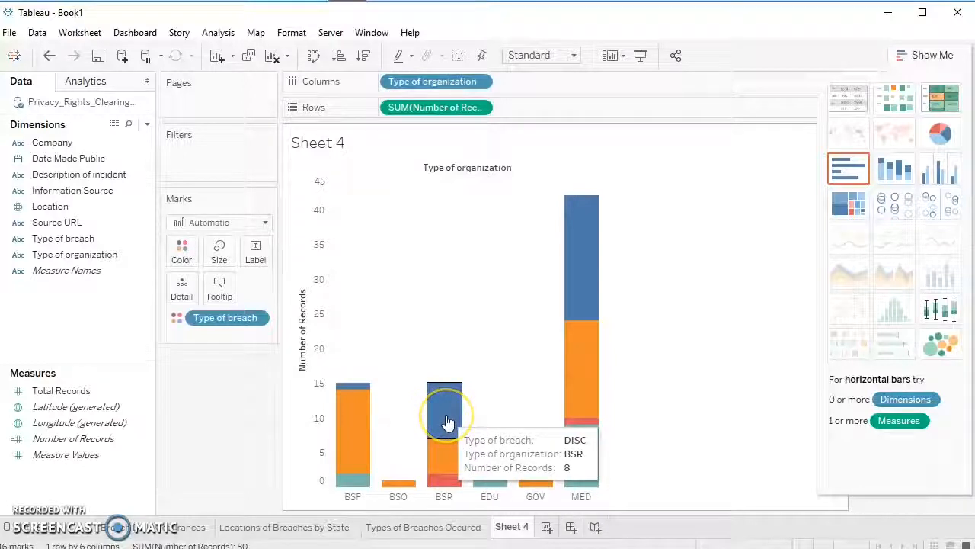
Add Total Records to the marks and show it as labels on the stacked bars.
drag(61, 390, 225, 335)
click(174, 338)
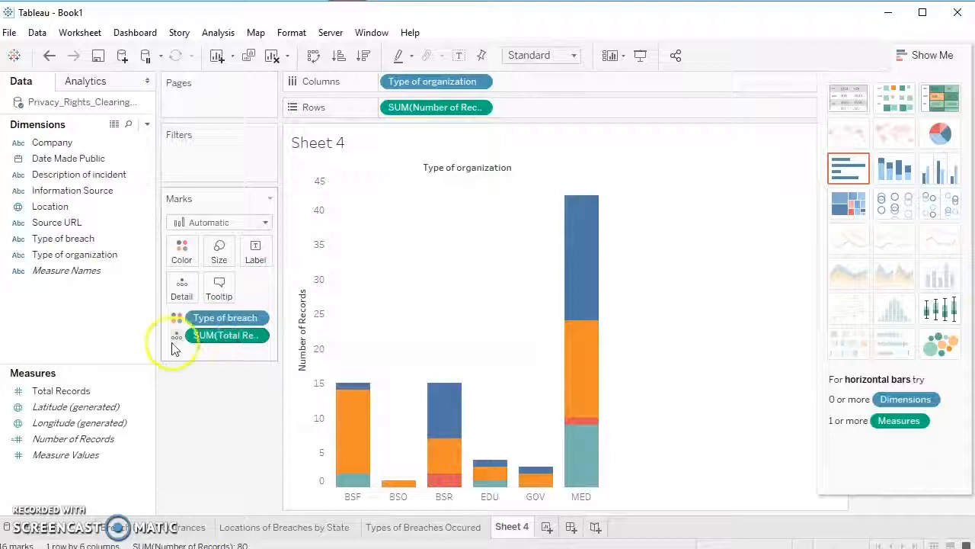
click(203, 371)
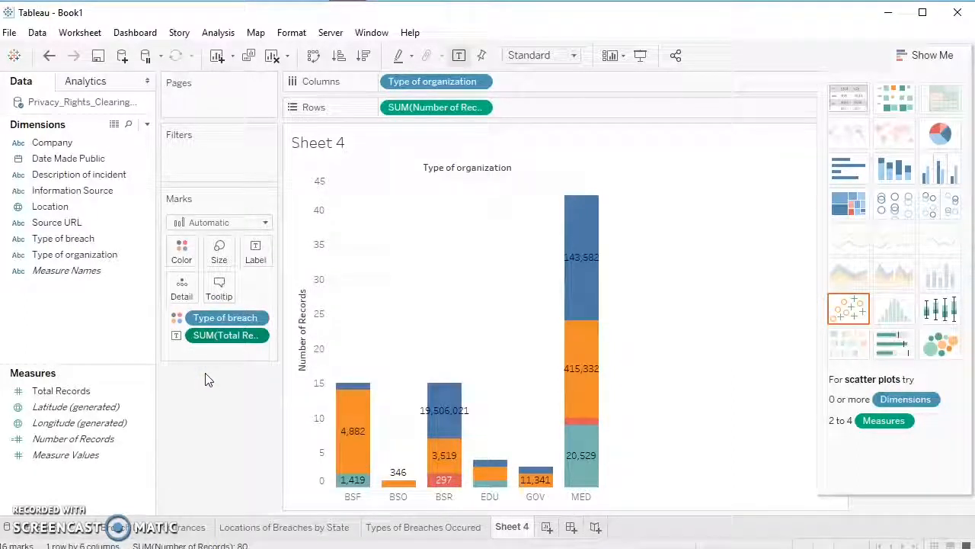
Fit the stacked bar chart to Entire View and hide the chart type suggestions so the color legend shows.
click(572, 56)
click(539, 118)
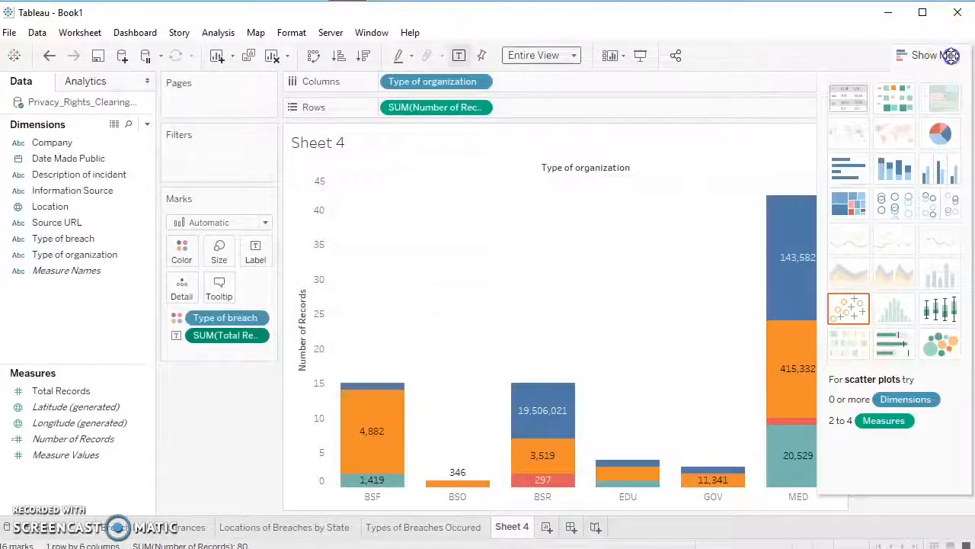
click(924, 55)
click(776, 448)
Rename Sheet 4 as "Breach Occurances based on Organization Type".
click(505, 531)
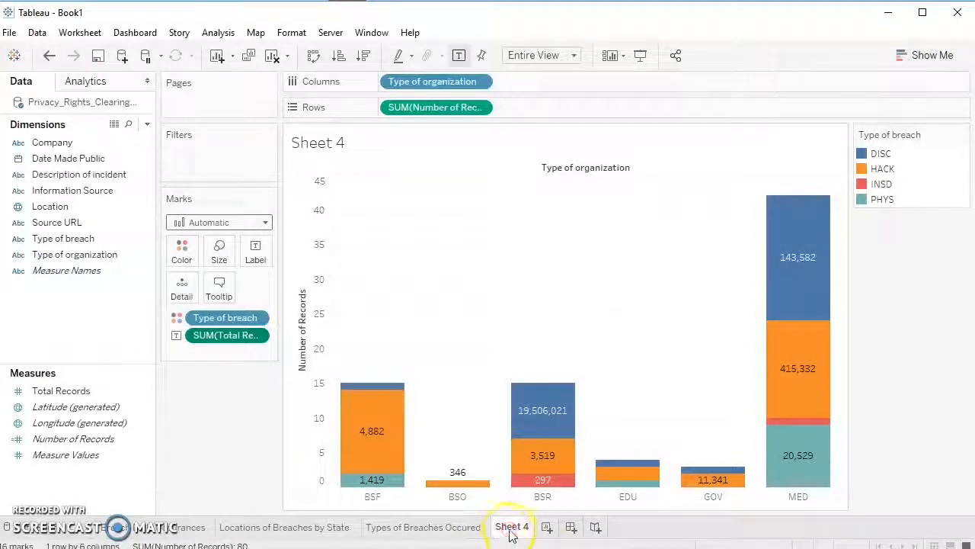
right_click(511, 533)
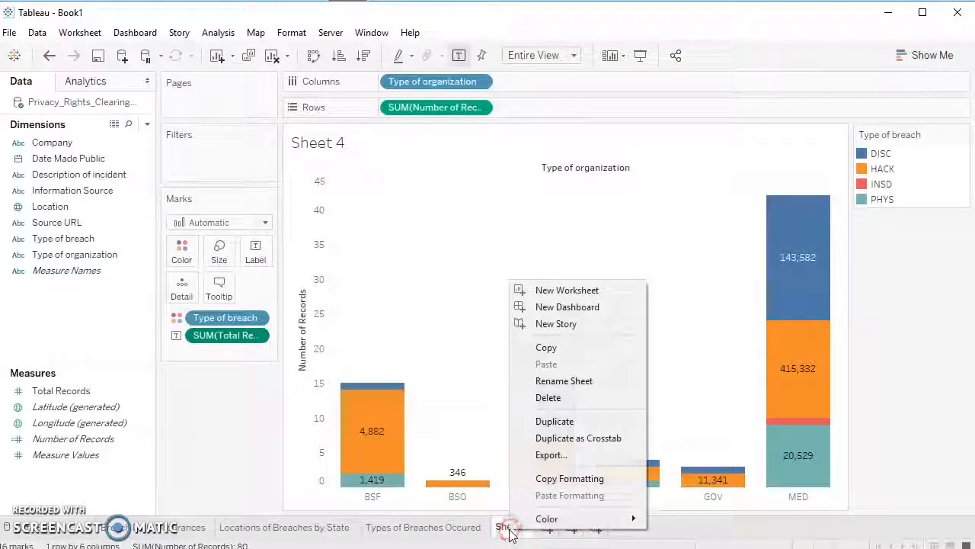
click(564, 380)
text(Breach Occurances based on Organization Type)
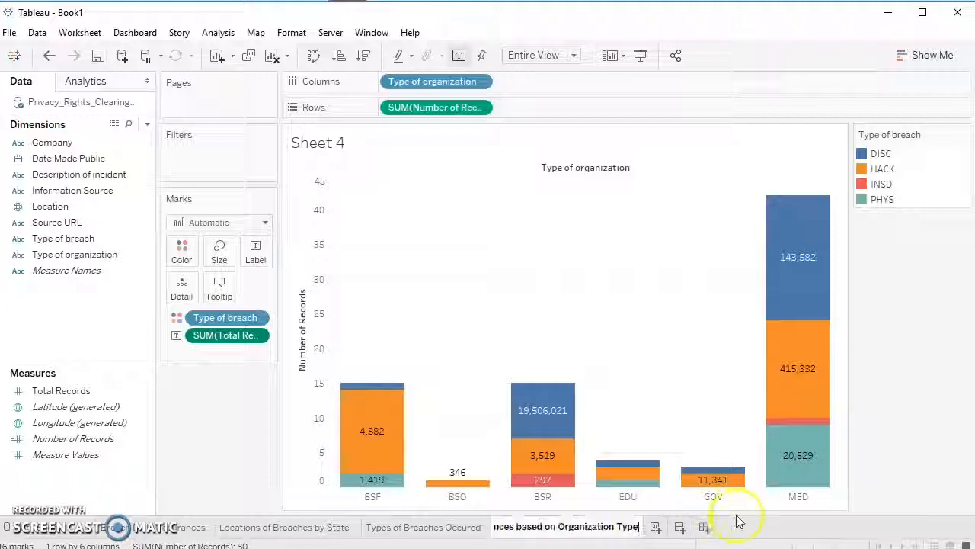
key(Return)
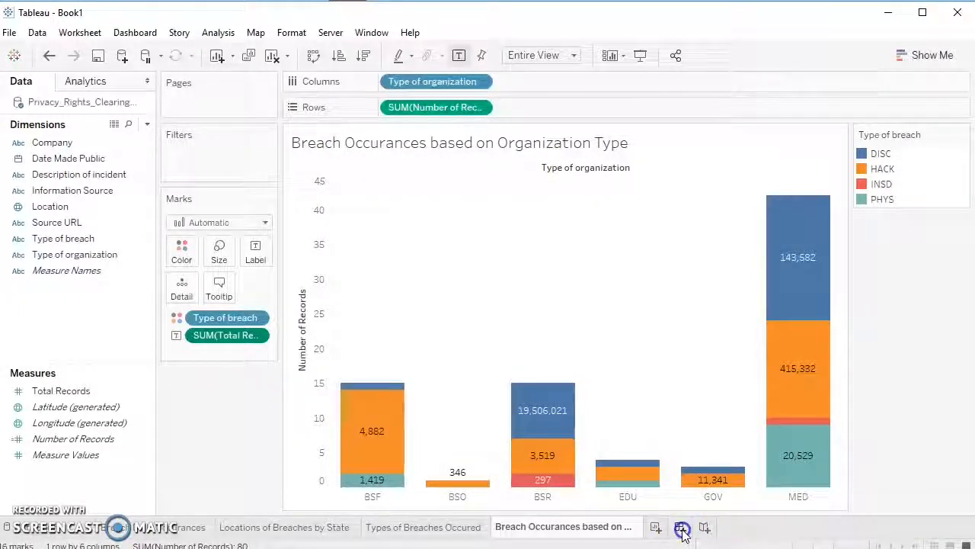
Create a dashboard containing the daily occurrences, locations by state, types of breaches and organization type sheets.
click(707, 531)
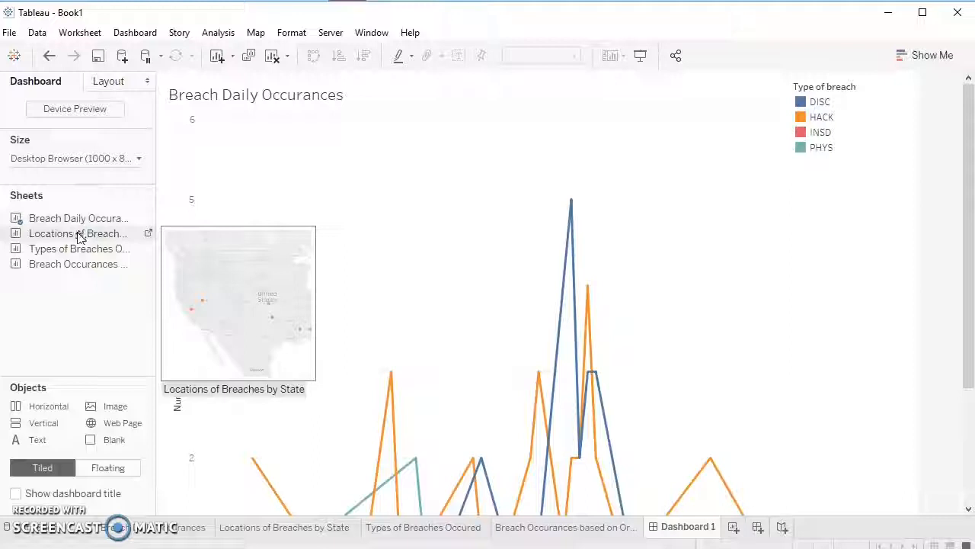
click(75, 237)
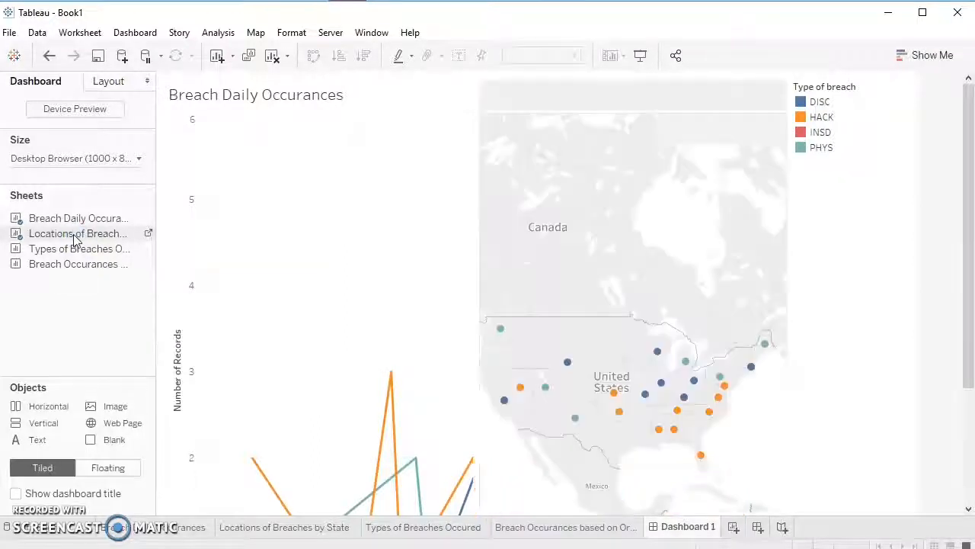
click(68, 250)
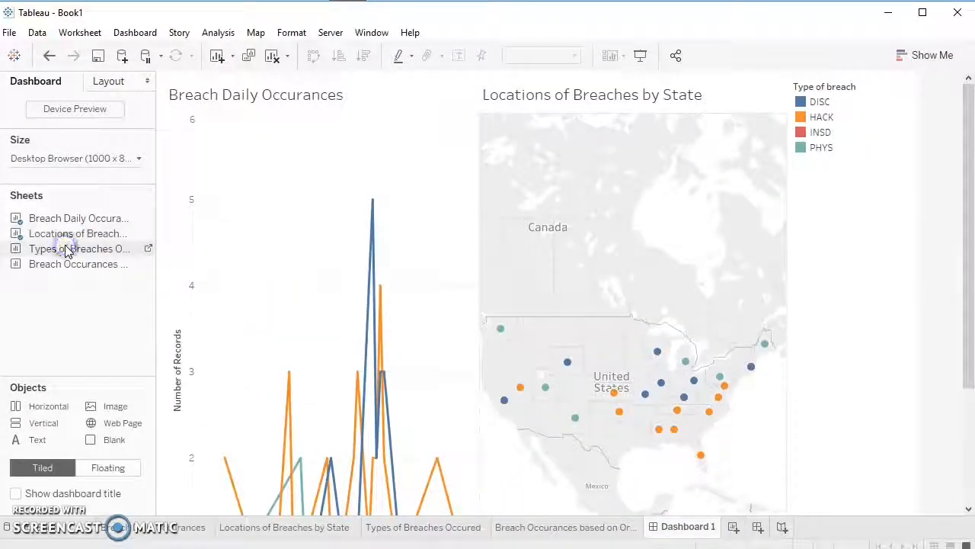
click(68, 265)
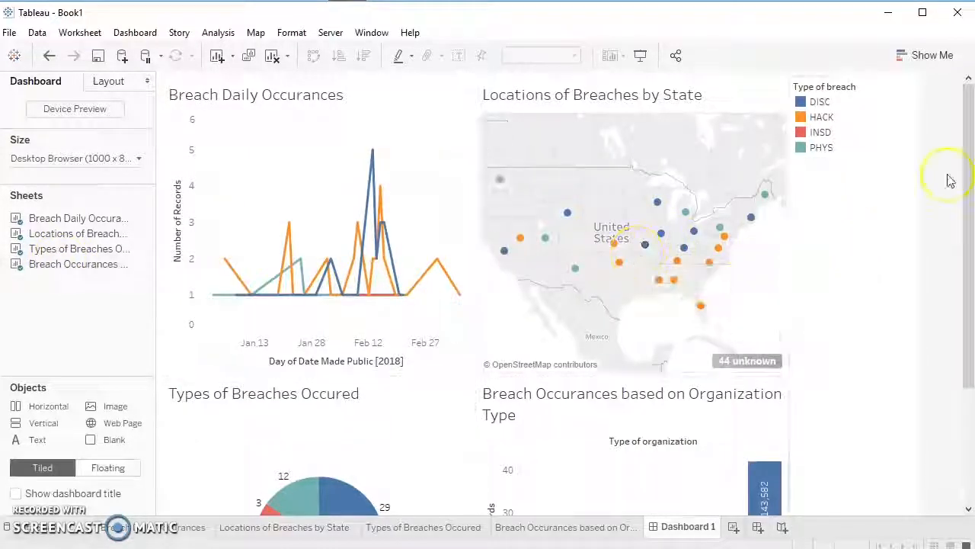
drag(964, 172, 947, 272)
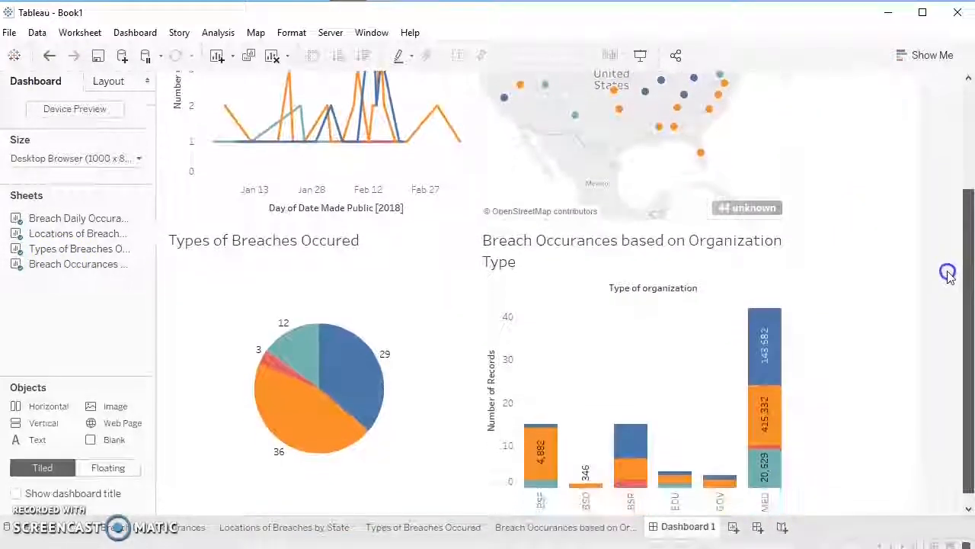